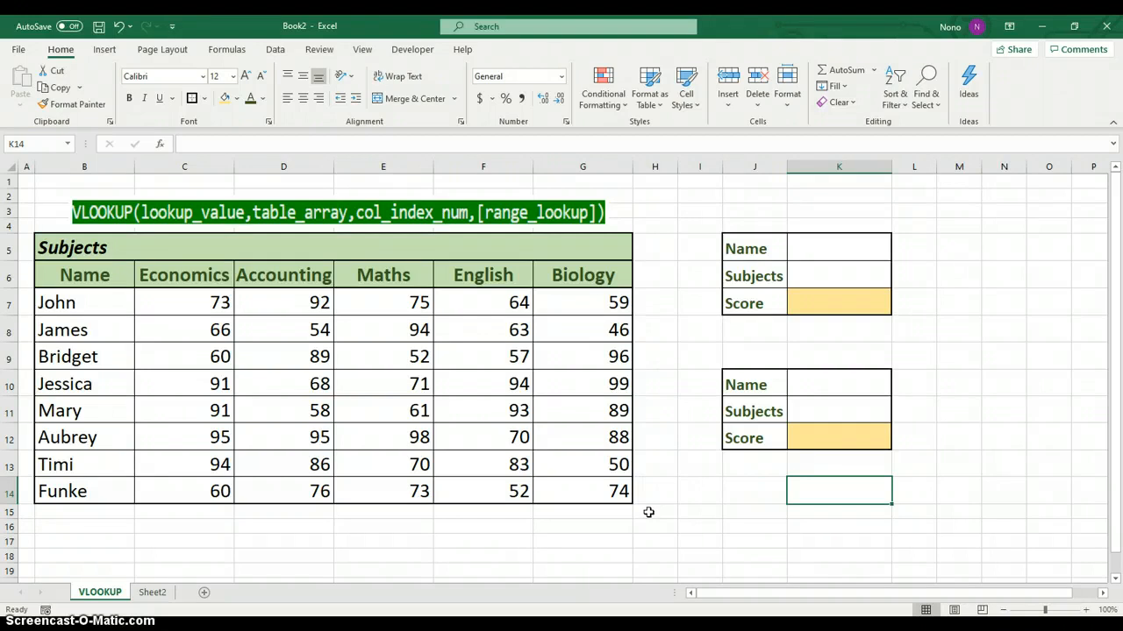
Merge and center the Subjects heading across B5:G5
{"action": "left_click", "coordinate": [757, 465]}
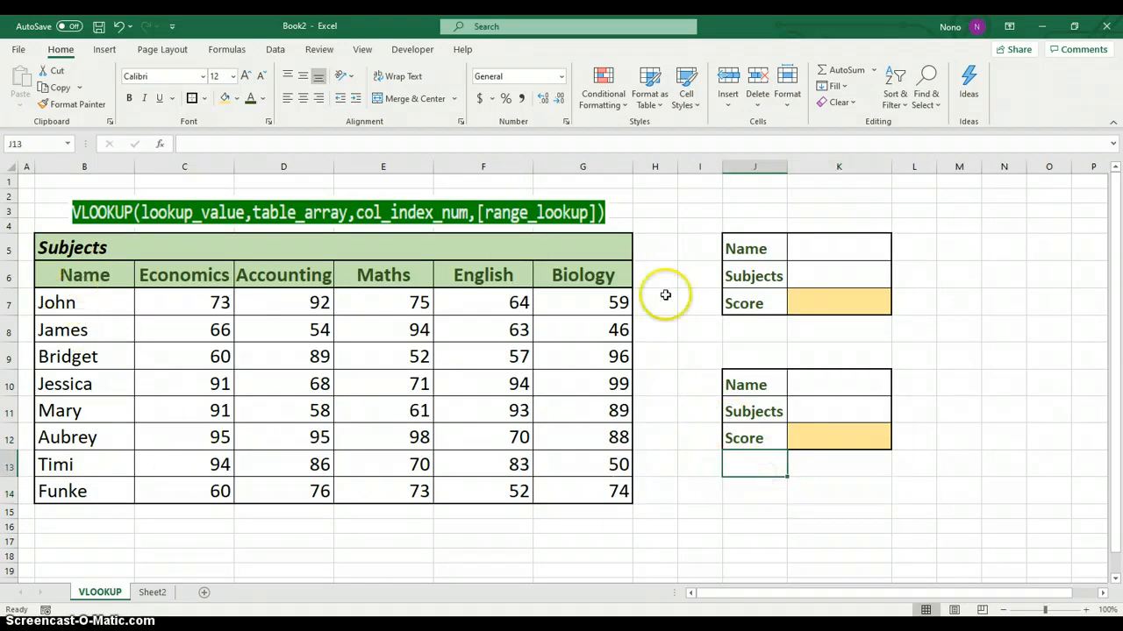
{"action": "left_click", "coordinate": [104, 243]}
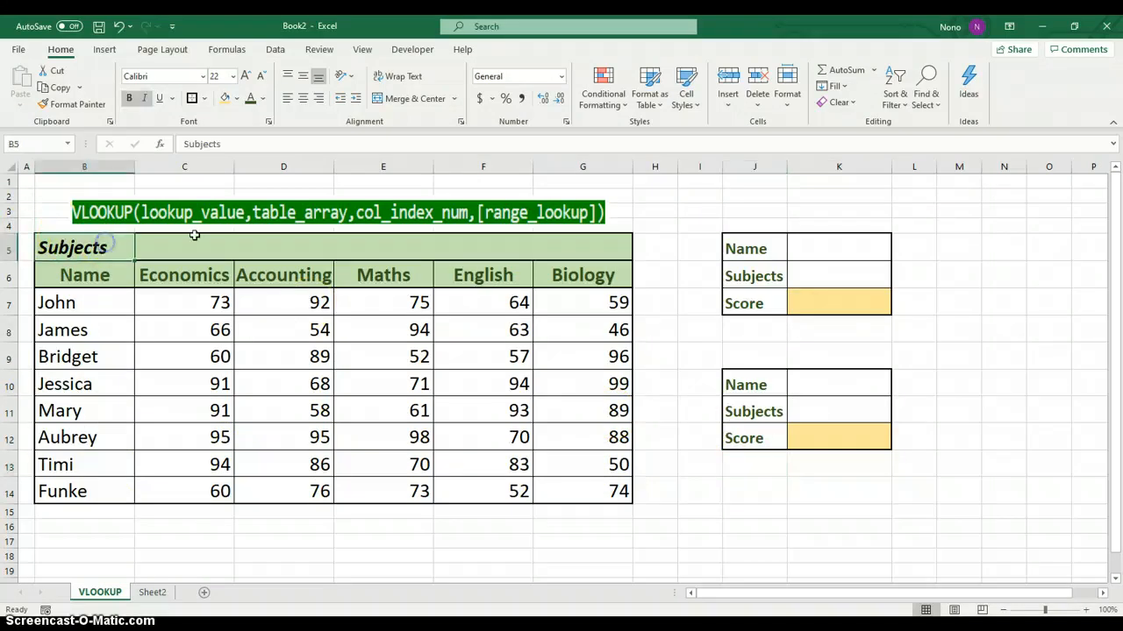
{"action": "left_click_drag", "start_coordinate": [99, 248], "coordinate": [571, 249]}
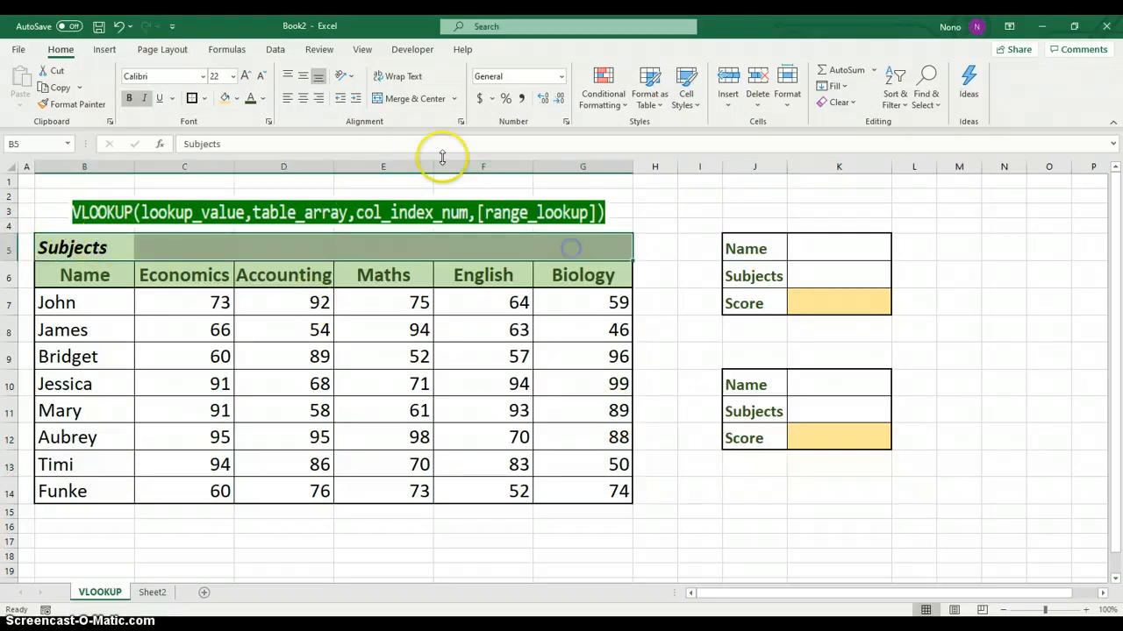
{"action": "left_click", "coordinate": [413, 99]}
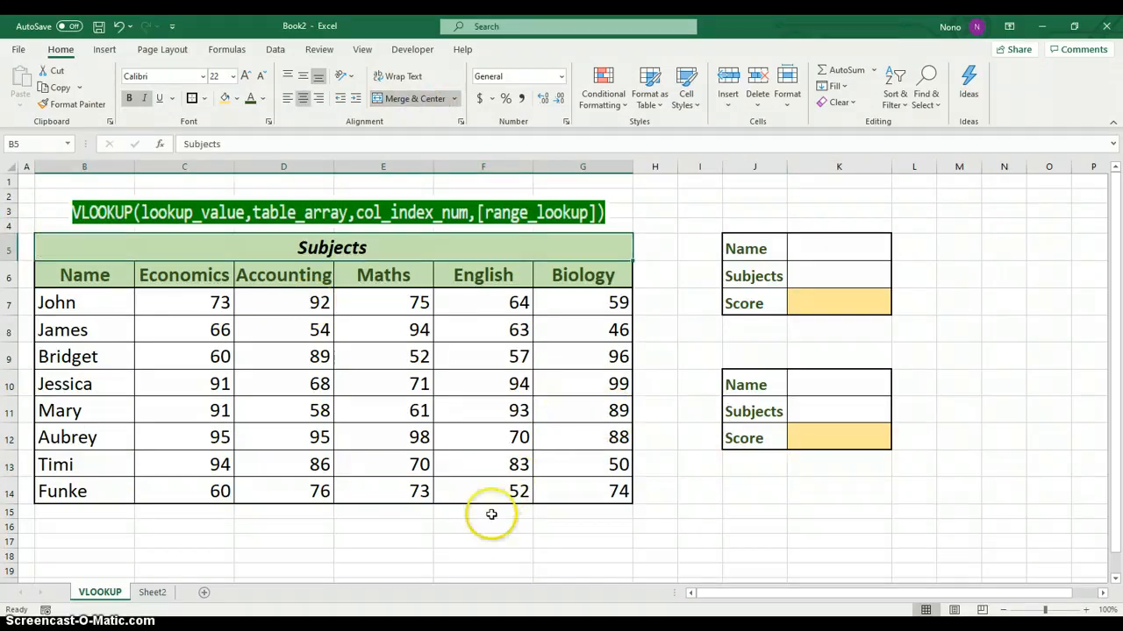
{"action": "left_click", "coordinate": [469, 539]}
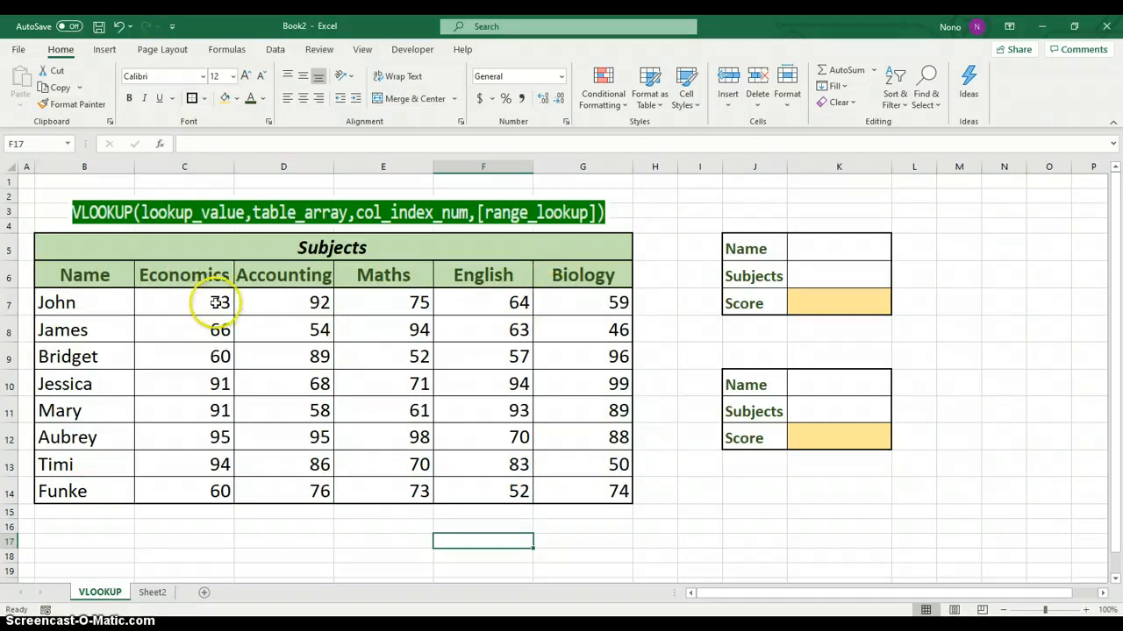
Examine the score table: trace row 10 across to the English column and highlight the full lookup range B6:G14
{"action": "left_click_drag", "start_coordinate": [209, 303], "coordinate": [564, 456]}
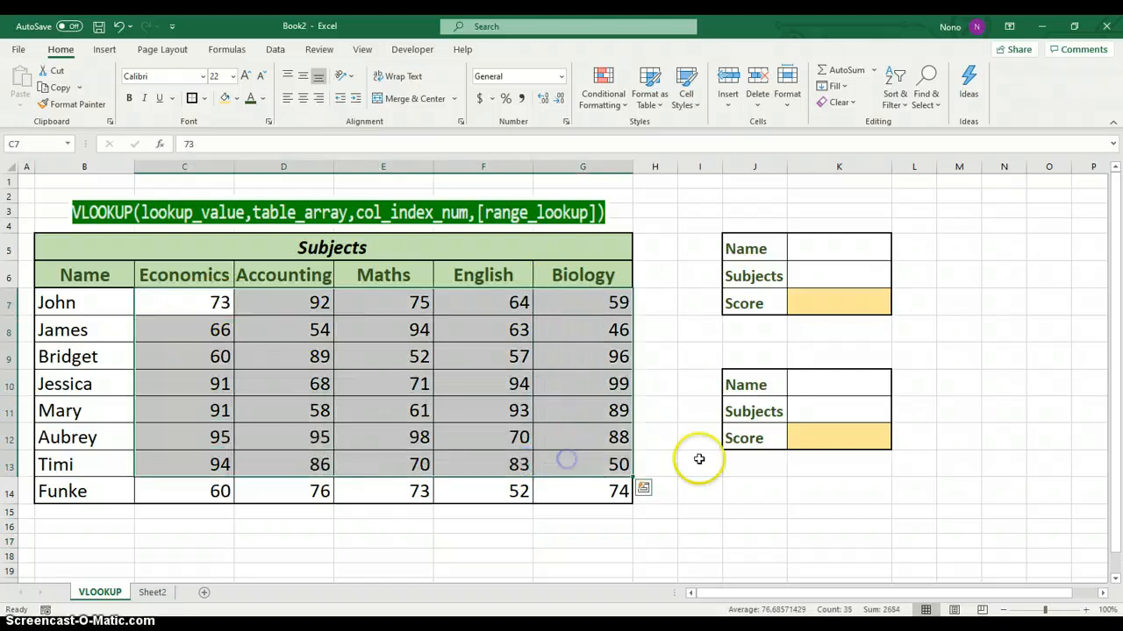
{"action": "left_click", "coordinate": [743, 485]}
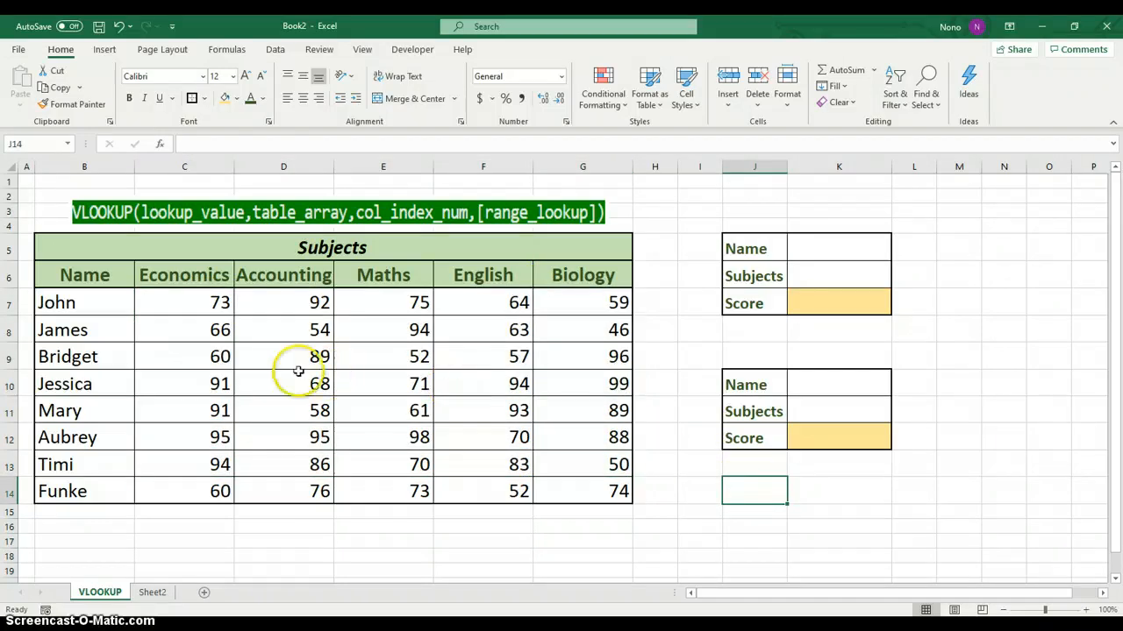
{"action": "left_click", "coordinate": [62, 384]}
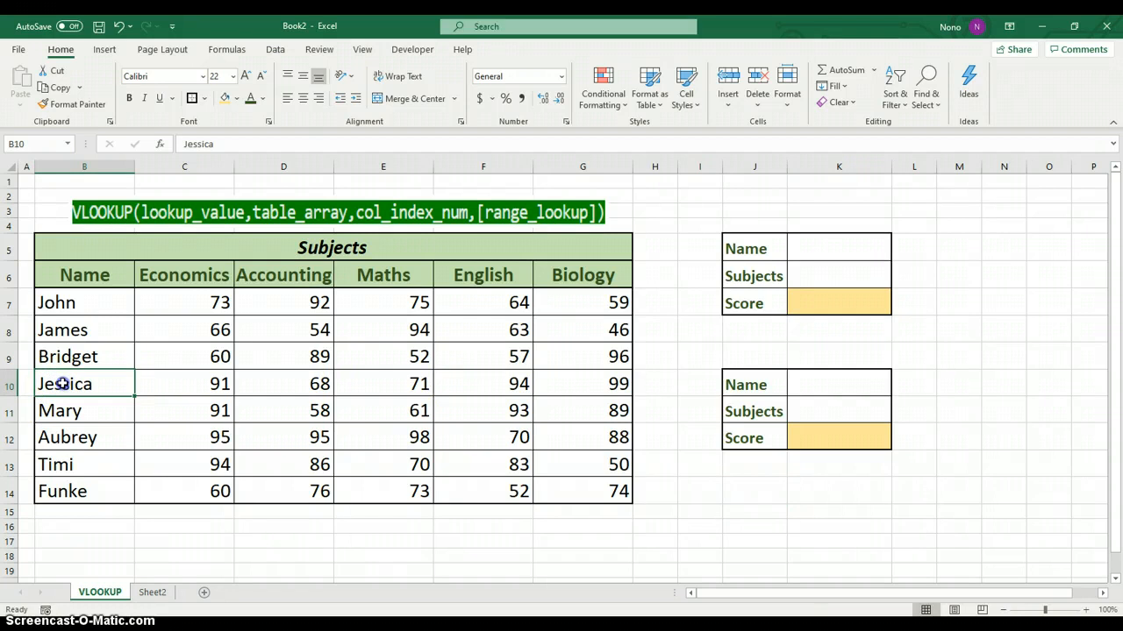
{"action": "double_click", "coordinate": [63, 383]}
{"action": "left_click_drag", "start_coordinate": [86, 386], "coordinate": [463, 387]}
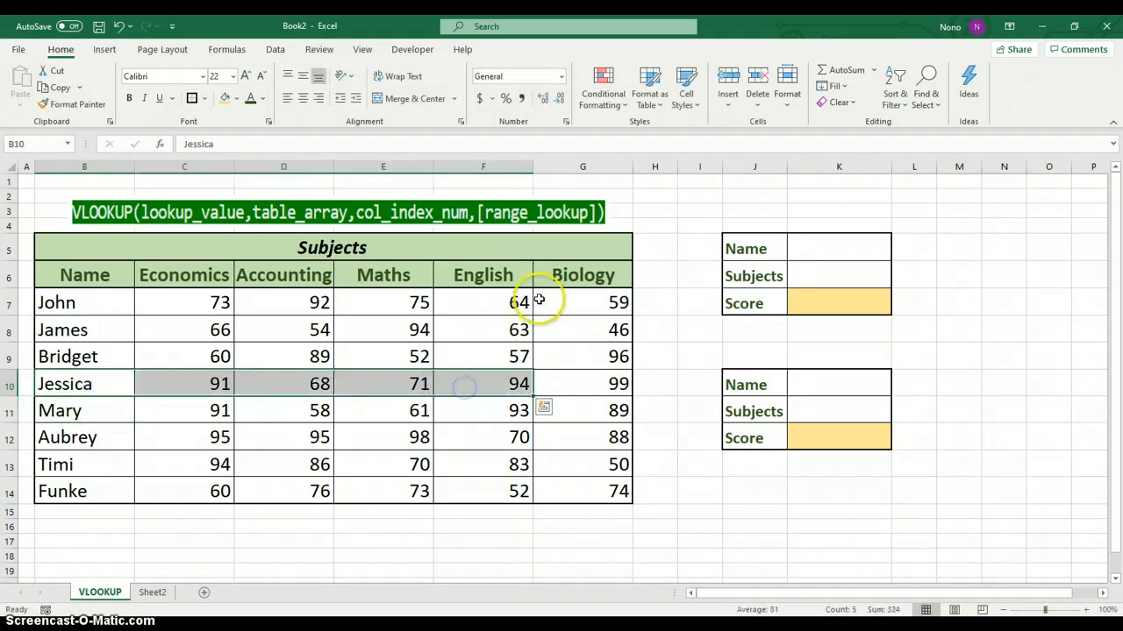
{"action": "left_click_drag", "start_coordinate": [508, 278], "coordinate": [499, 376]}
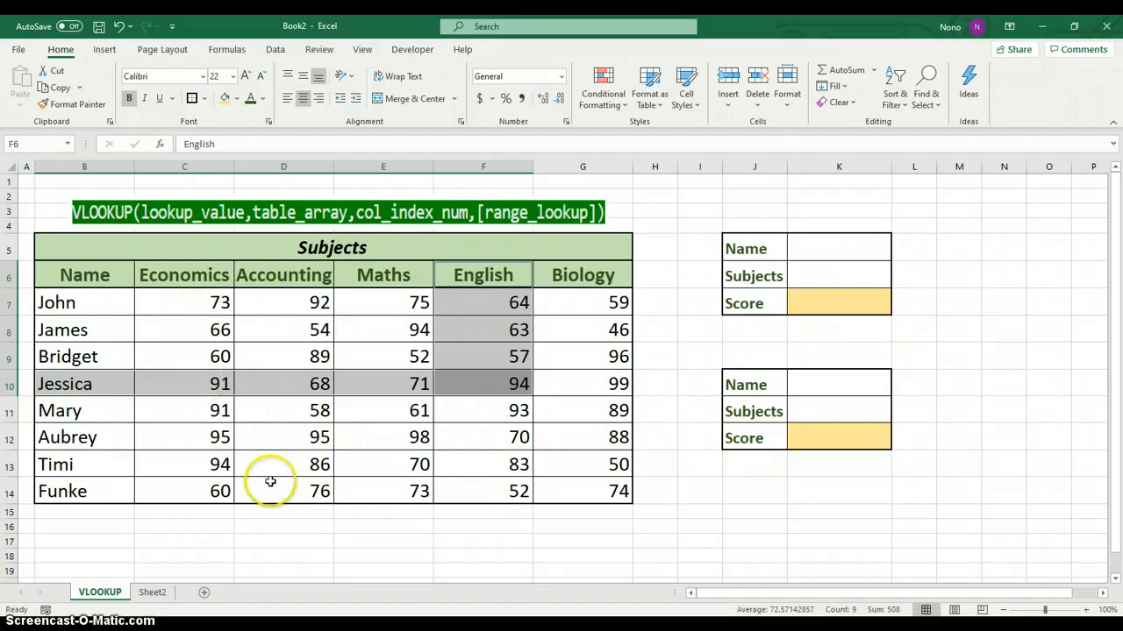
{"action": "left_click", "coordinate": [245, 527]}
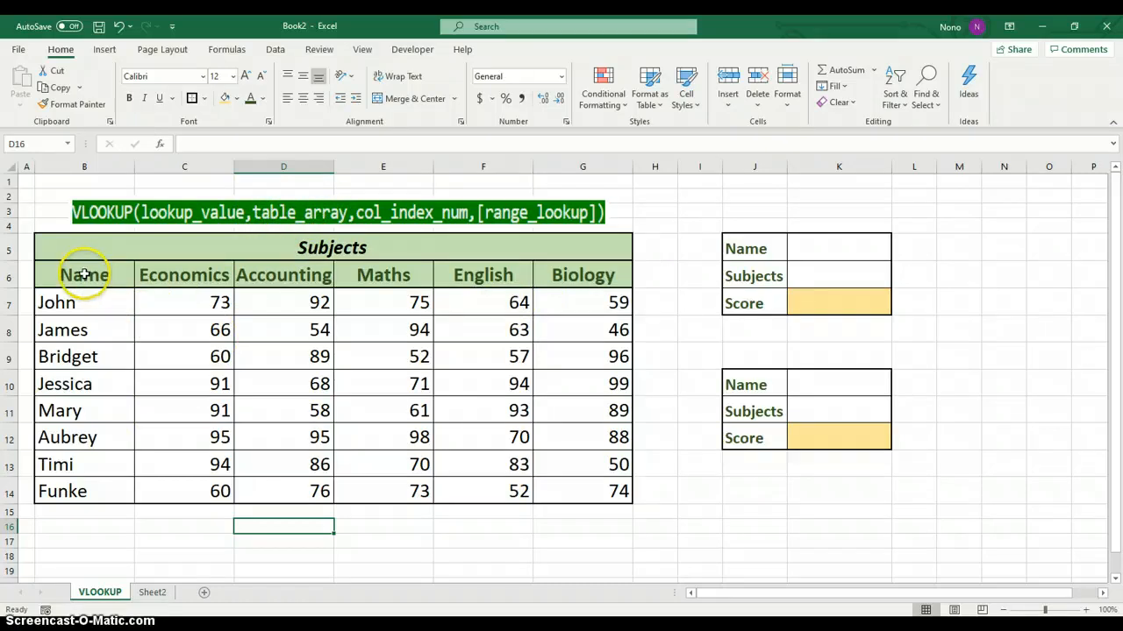
{"action": "left_click_drag", "start_coordinate": [70, 275], "coordinate": [571, 476]}
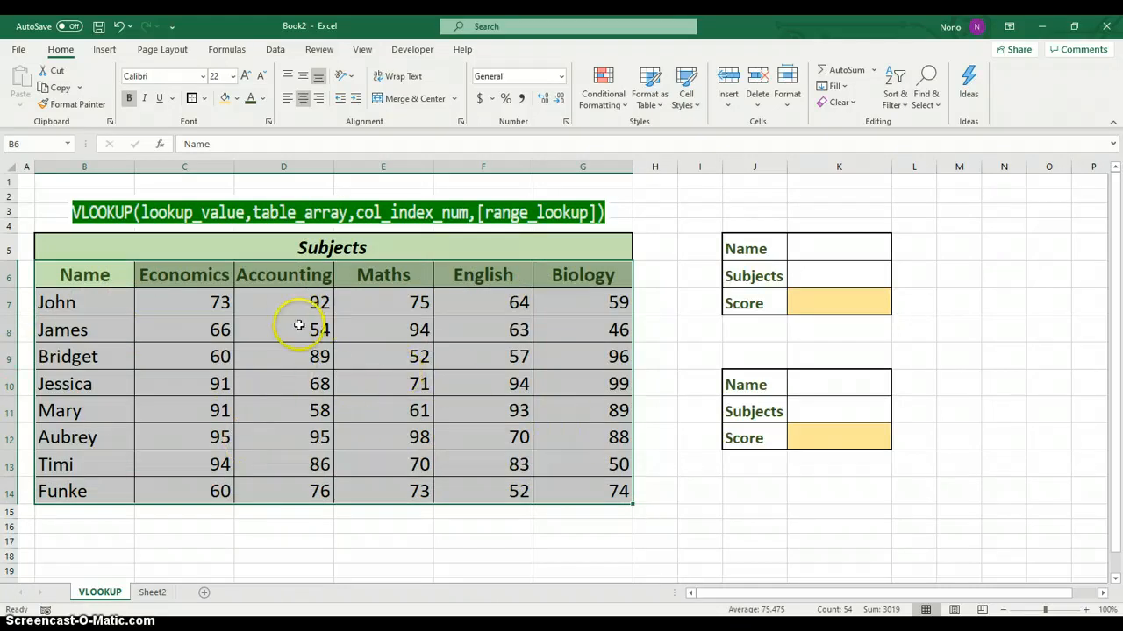
{"action": "left_click", "coordinate": [656, 198]}
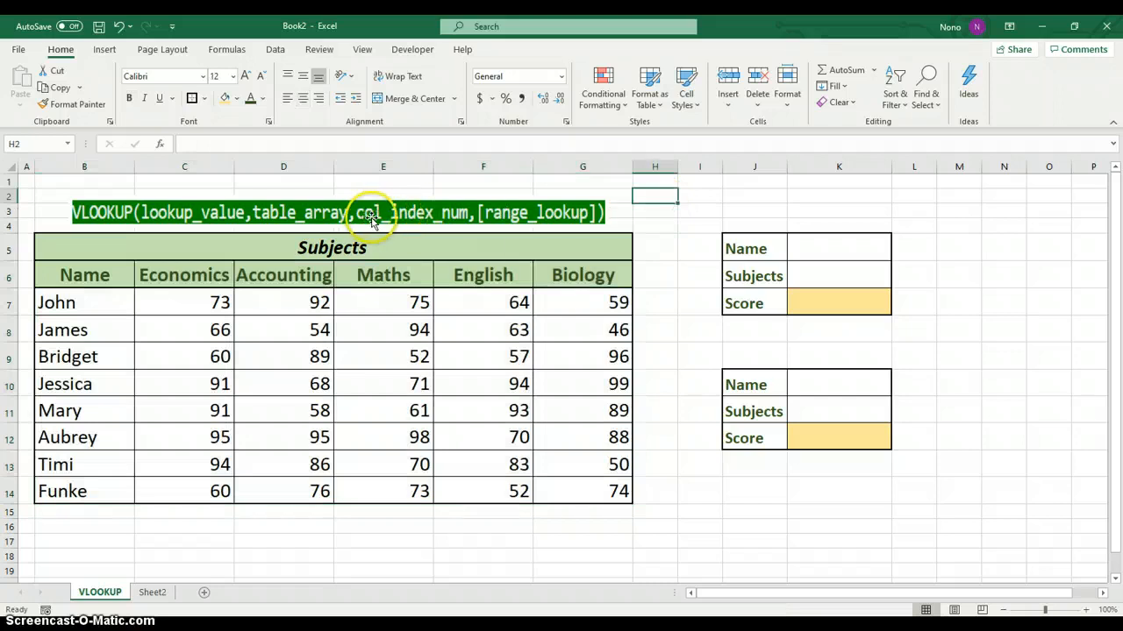
{"action": "left_click_drag", "start_coordinate": [97, 286], "coordinate": [560, 488]}
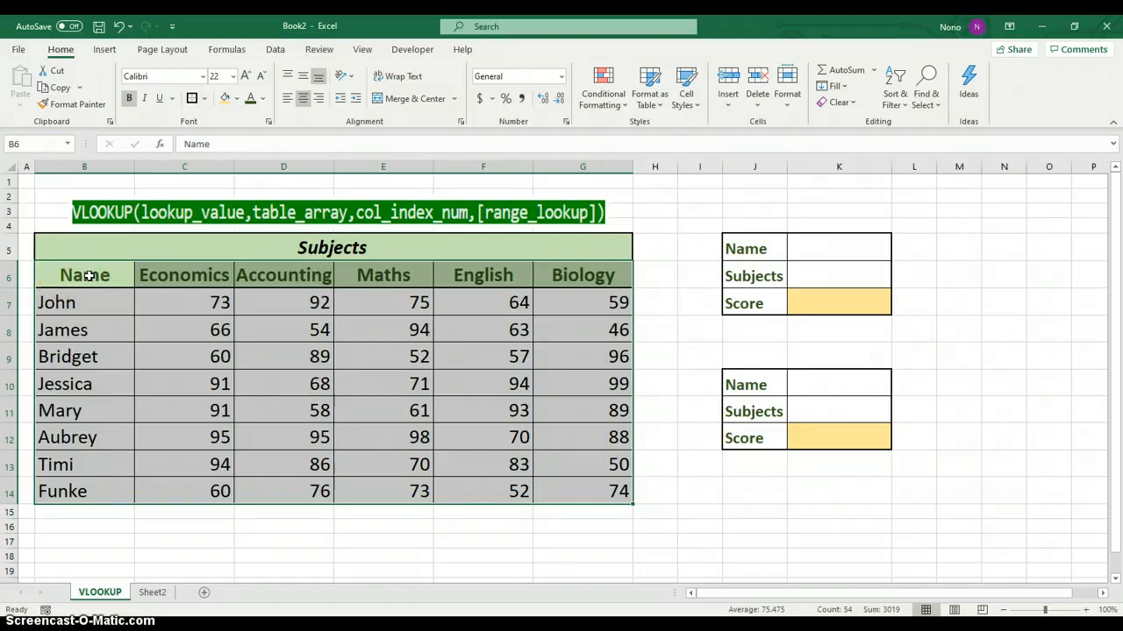
{"action": "left_click_drag", "start_coordinate": [65, 274], "coordinate": [559, 483]}
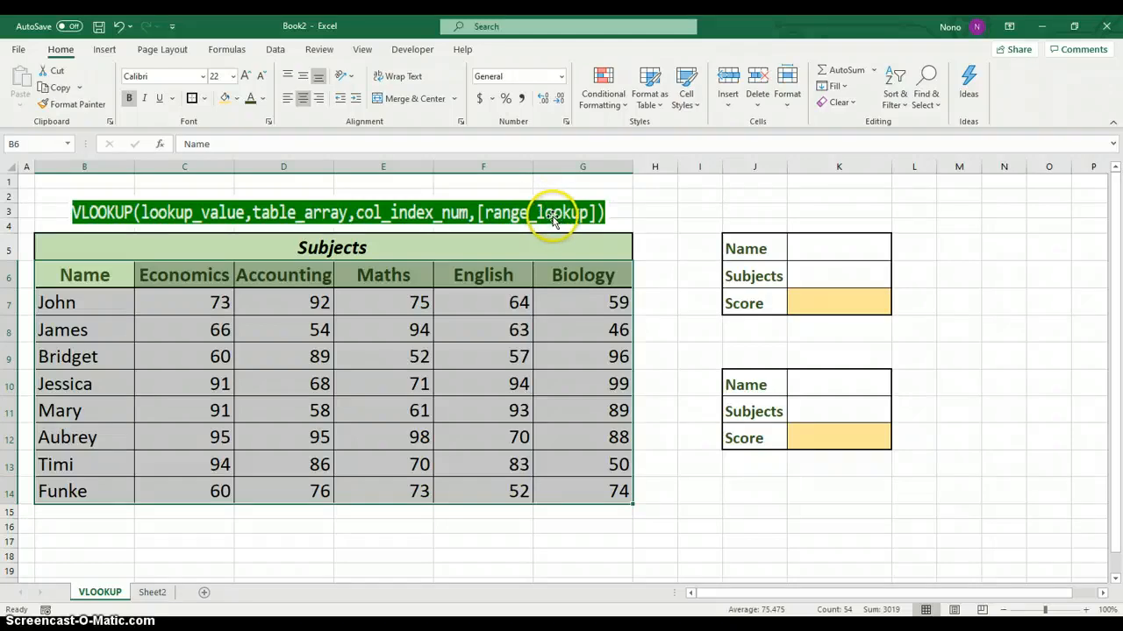
Fill in the first lookup box with the student name from B12 in K5 and Maths as the subject in K6
{"action": "left_click", "coordinate": [827, 249]}
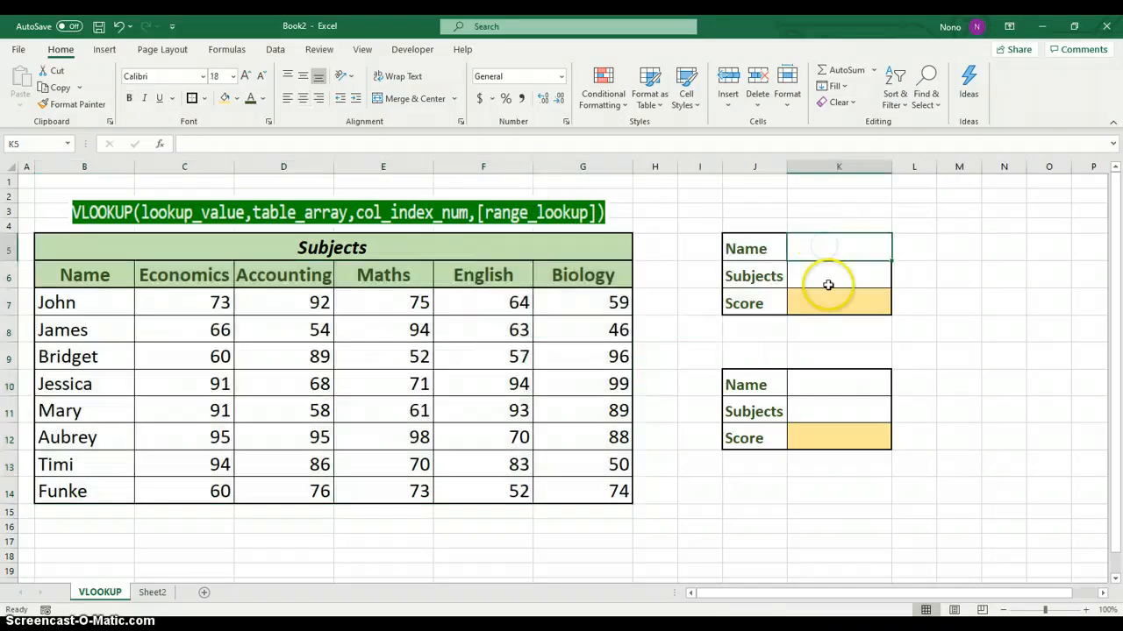
{"action": "left_click", "coordinate": [67, 439]}
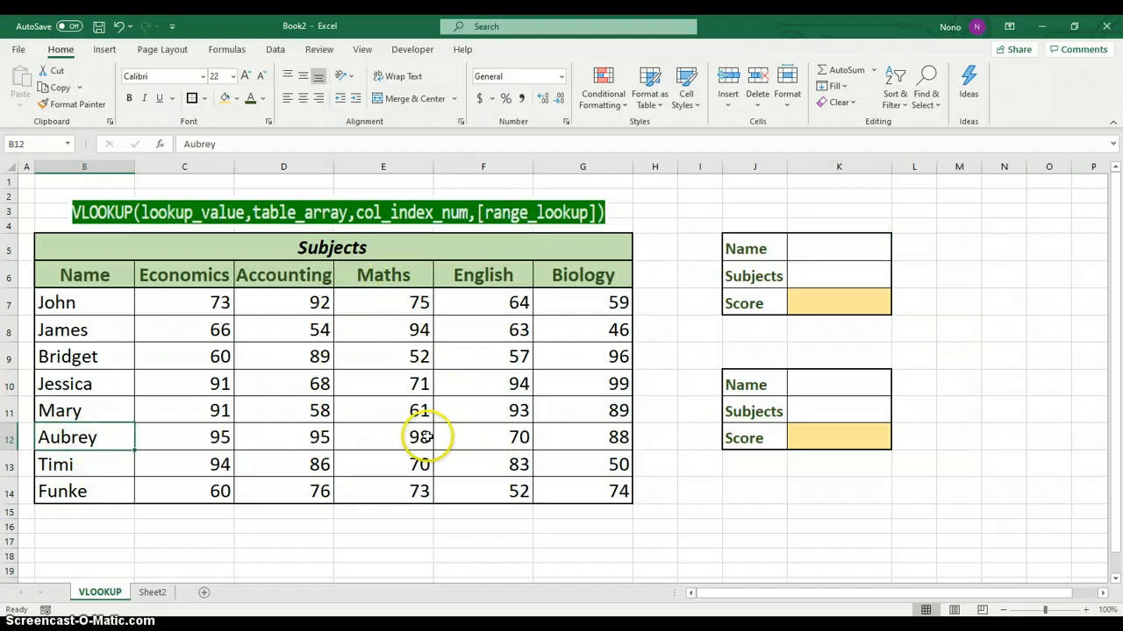
{"action": "left_click", "coordinate": [816, 239]}
{"action": "type", "text": "a"}
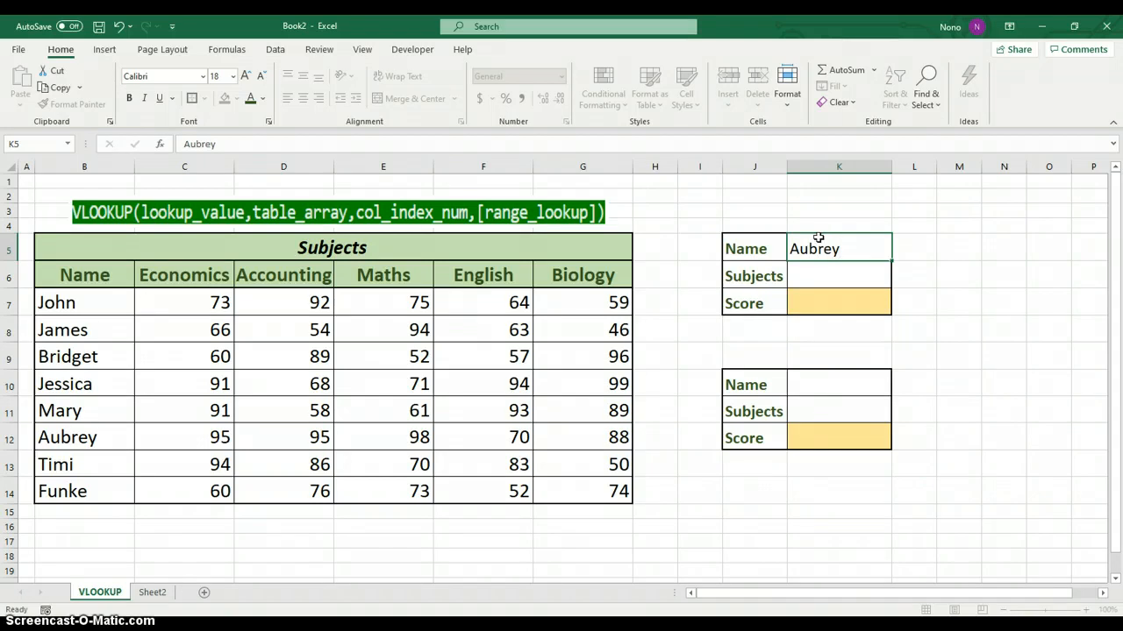
{"action": "key", "text": "Return"}
{"action": "type", "text": "Maths"}
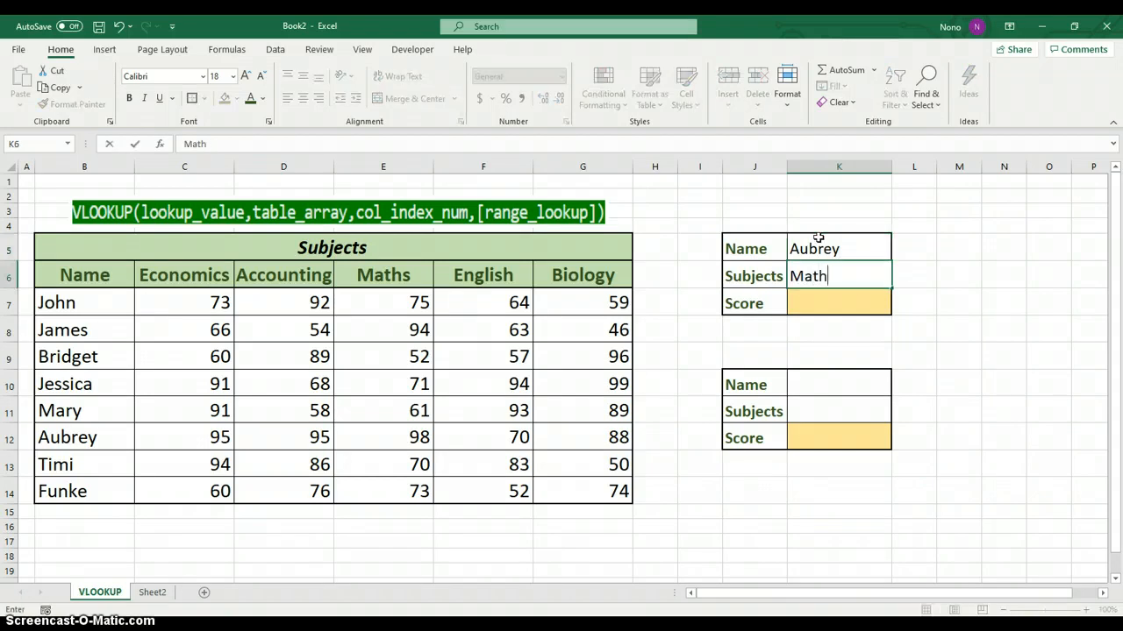
Start a VLOOKUP formula in score cell K7 with K5 as the lookup value and the absolute range $B$6:$G$14 as the table array
{"action": "left_click", "coordinate": [845, 305]}
{"action": "type", "text": "="}
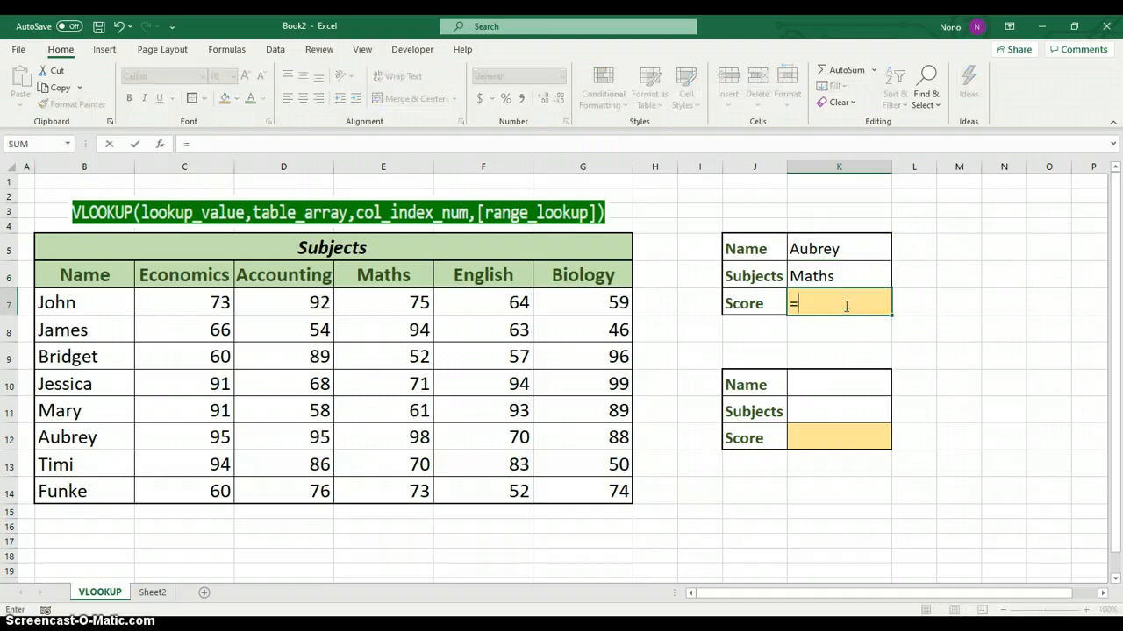
{"action": "type", "text": "vlook"}
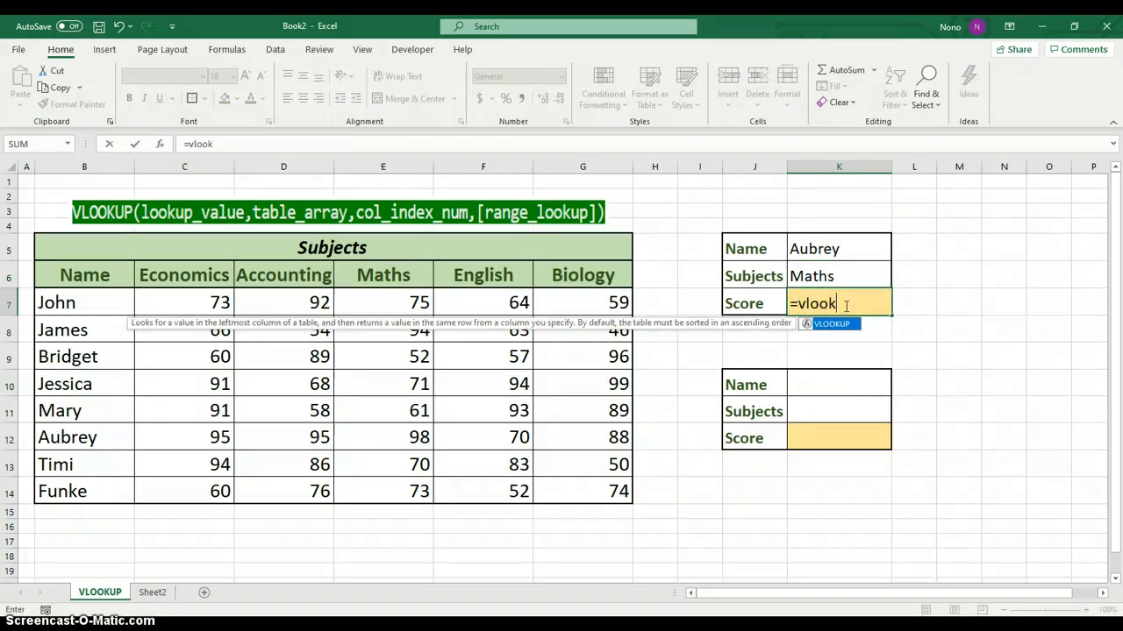
{"action": "type", "text": "up("}
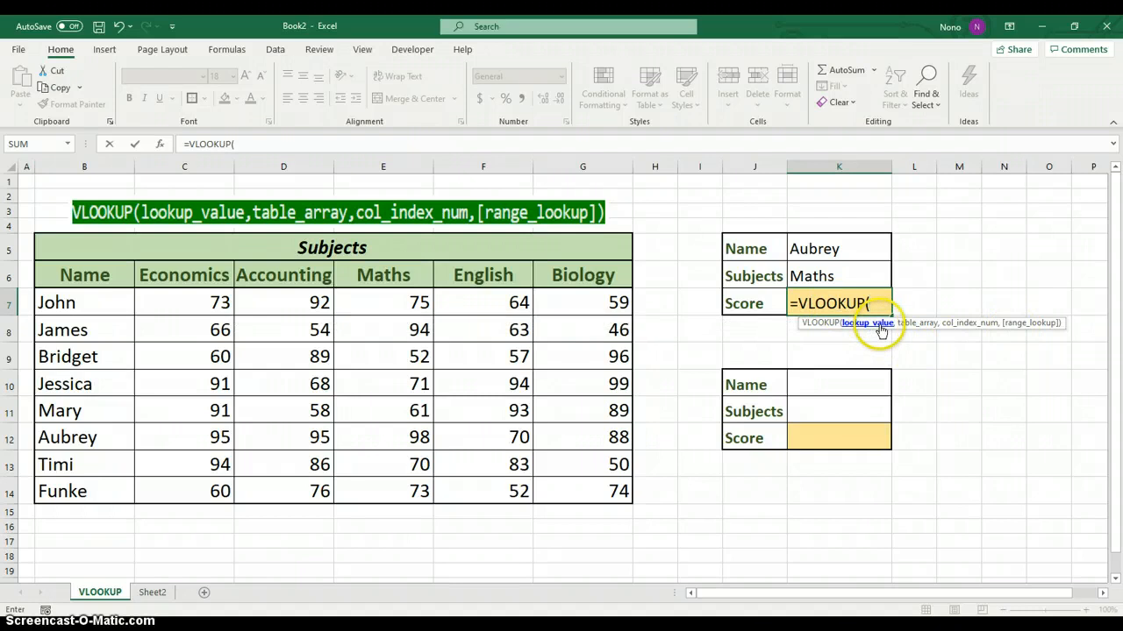
{"action": "left_click", "coordinate": [834, 250]}
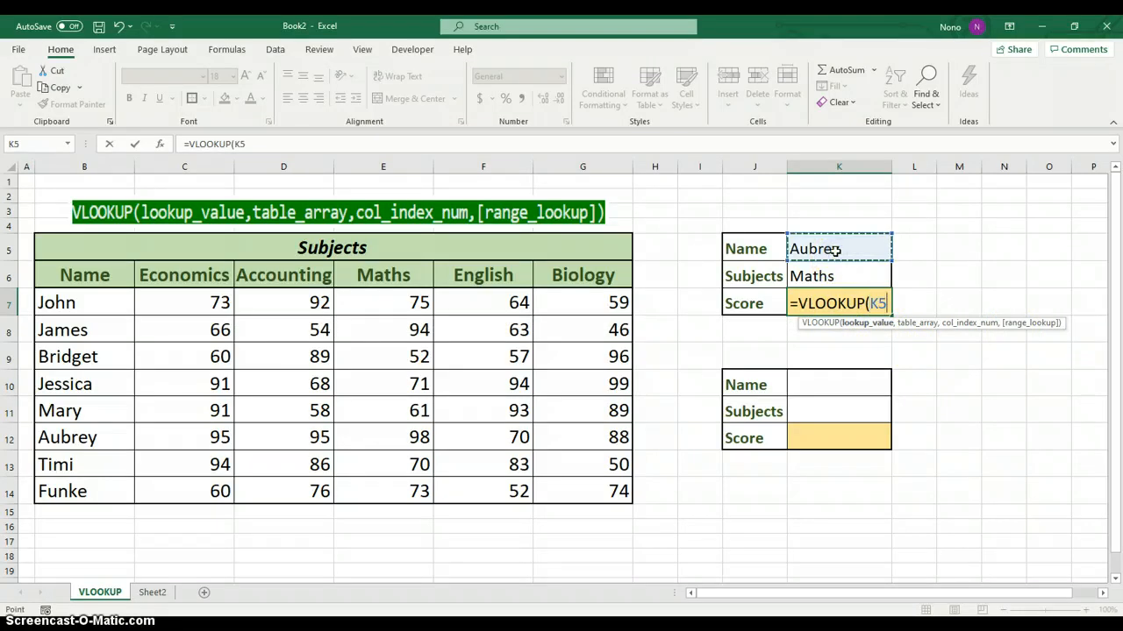
{"action": "type", "text": ","}
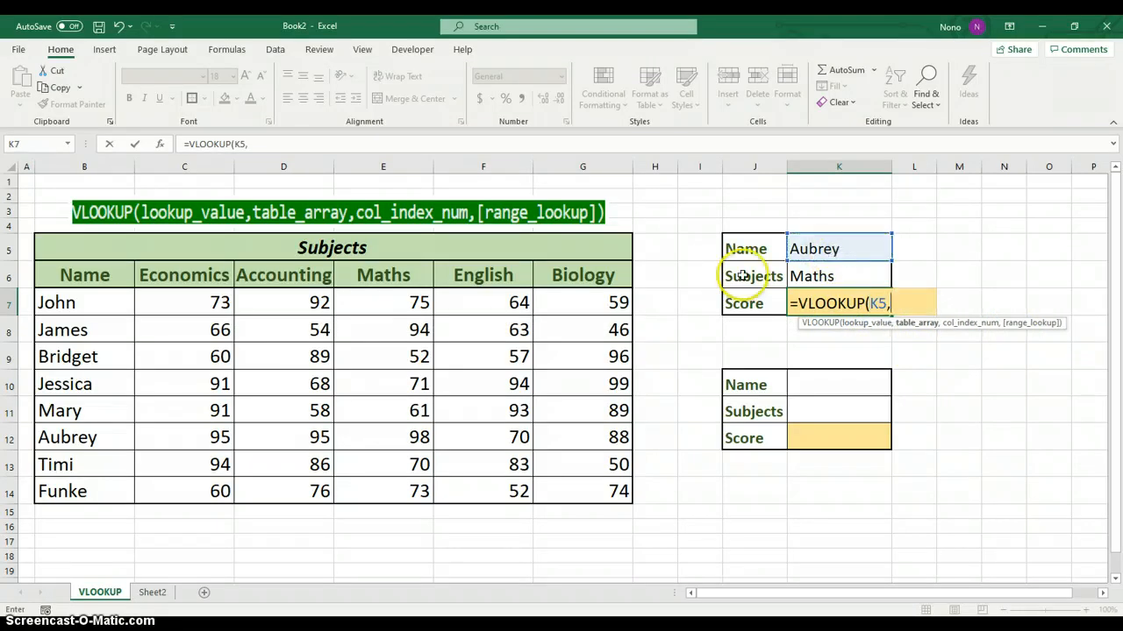
{"action": "left_click_drag", "start_coordinate": [86, 275], "coordinate": [554, 481]}
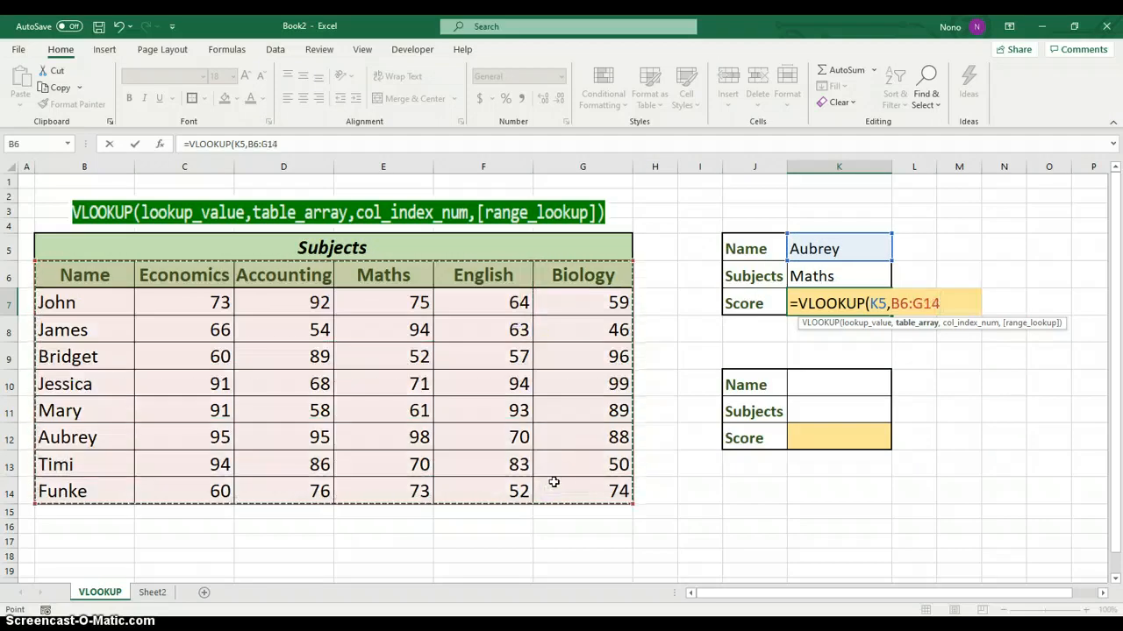
{"action": "key", "text": "F4"}
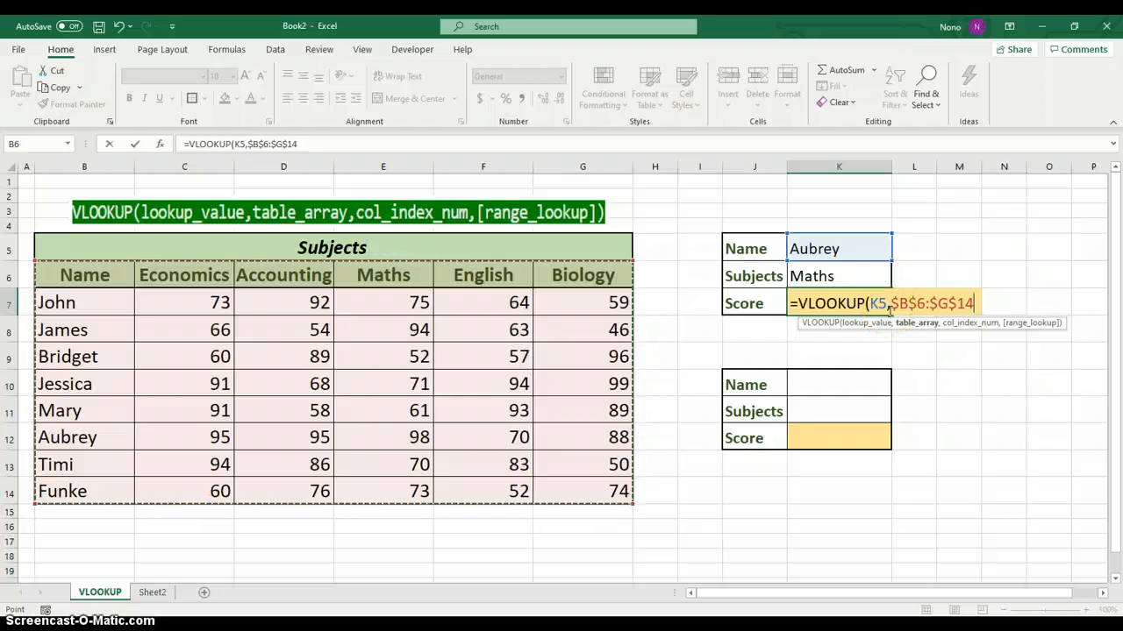
{"action": "type", "text": ","}
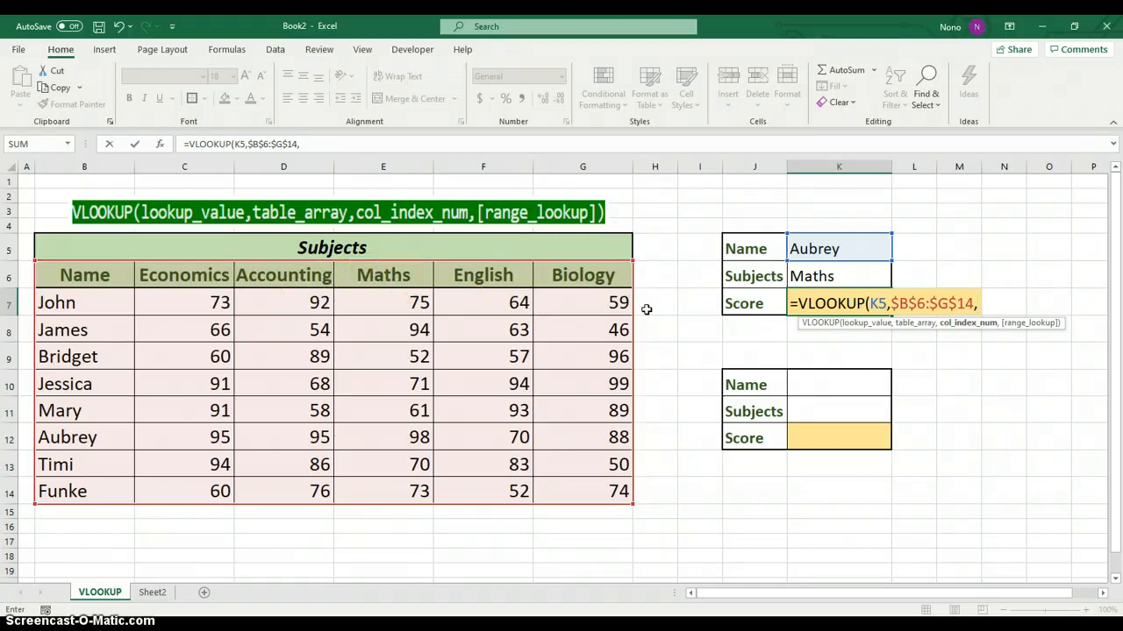
Complete the K7 formula with column index 4 and FALSE for an exact match
{"action": "type", "text": "4"}
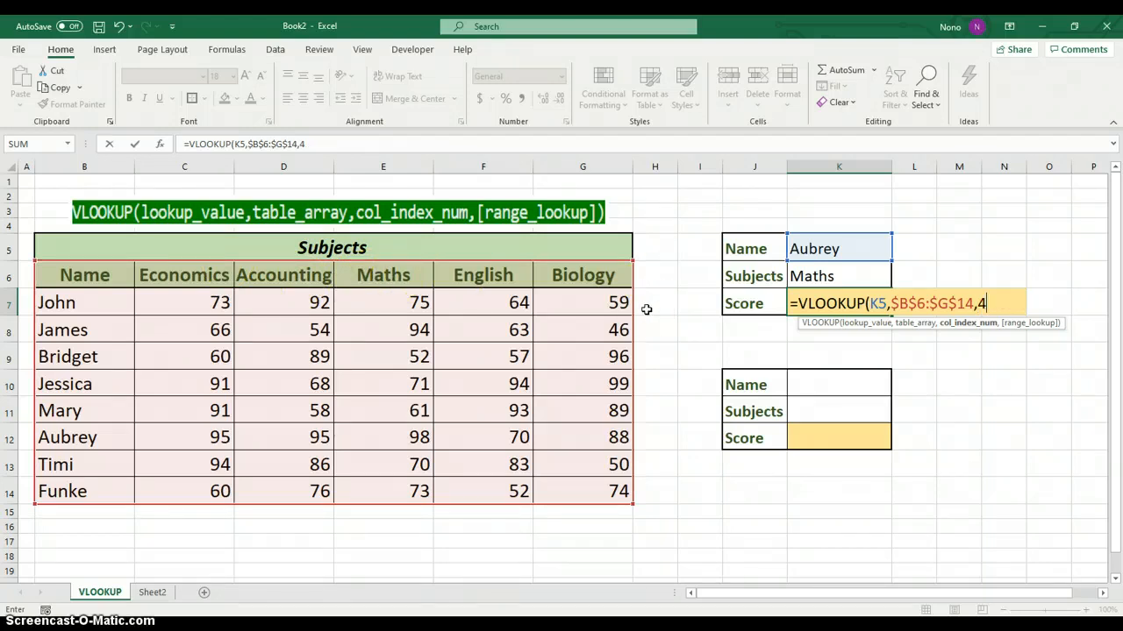
{"action": "type", "text": ","}
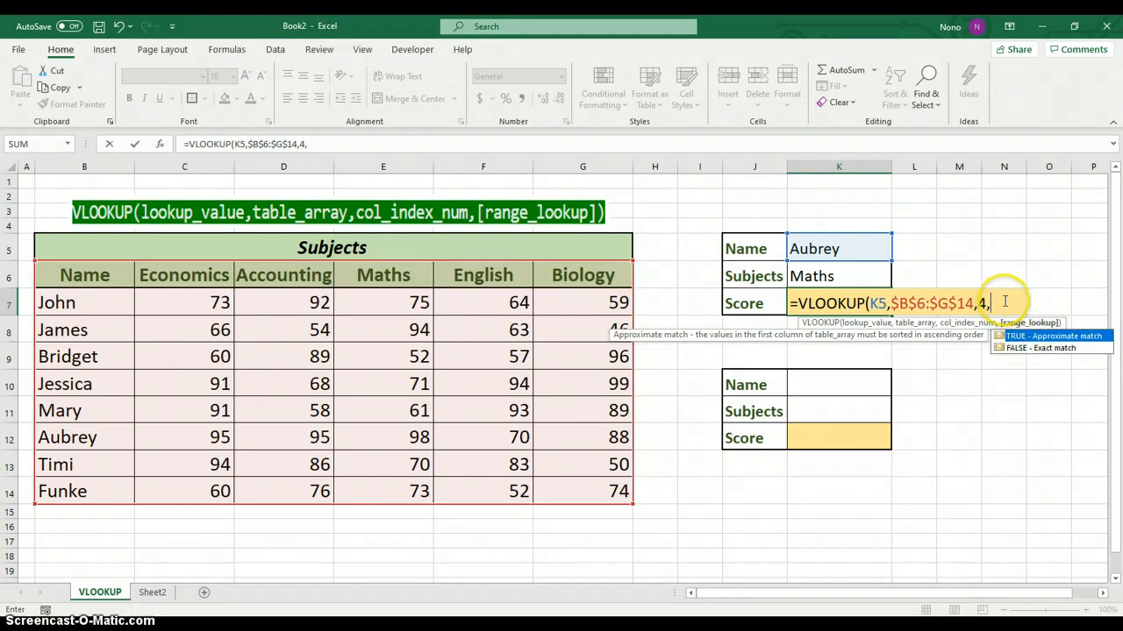
{"action": "type", "text": "F"}
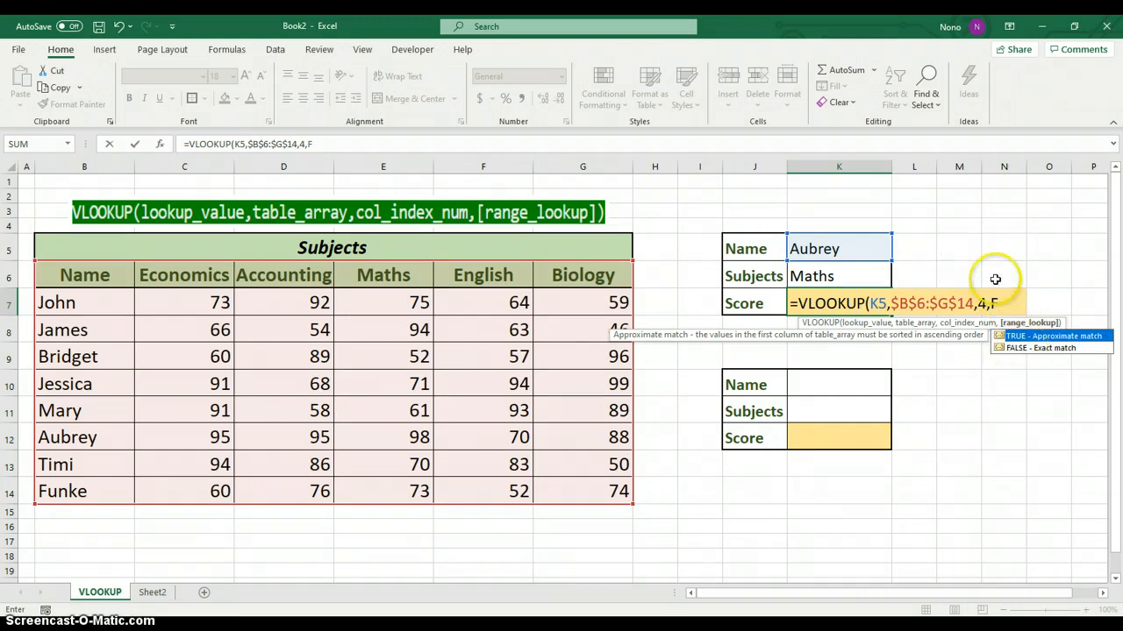
{"action": "left_click", "coordinate": [1023, 351]}
{"action": "double_click", "coordinate": [1024, 351]}
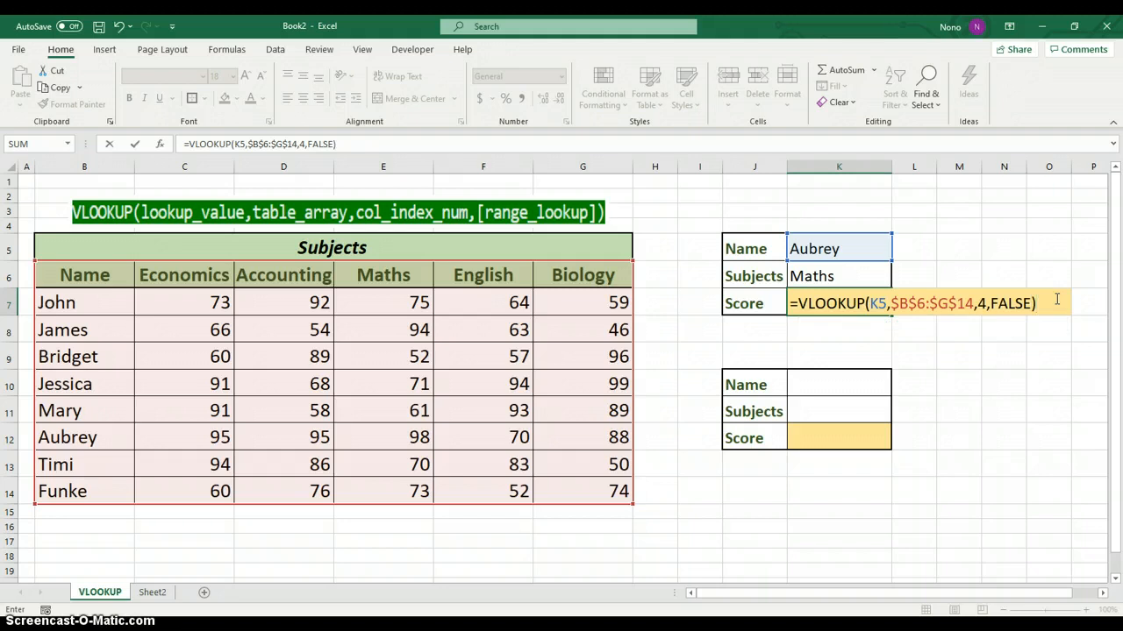
{"action": "key", "text": "Return"}
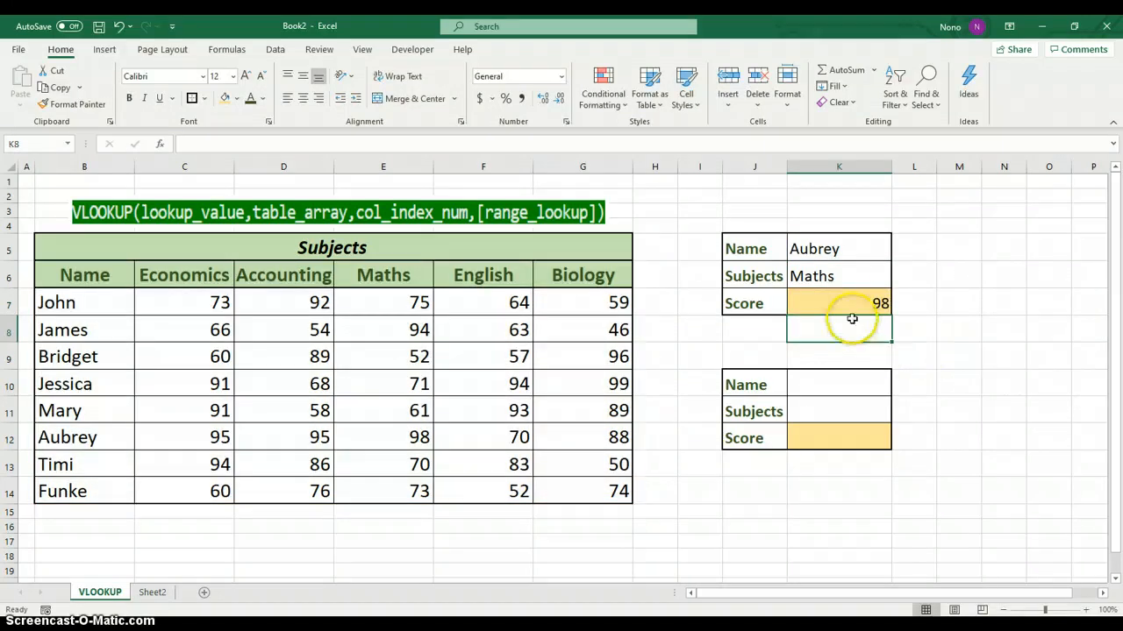
Check the K7 score against the table by tracing row 12 to the Maths column and comparing it with the chosen subject
{"action": "left_click", "coordinate": [851, 302]}
{"action": "left_click_drag", "start_coordinate": [48, 434], "coordinate": [419, 437]}
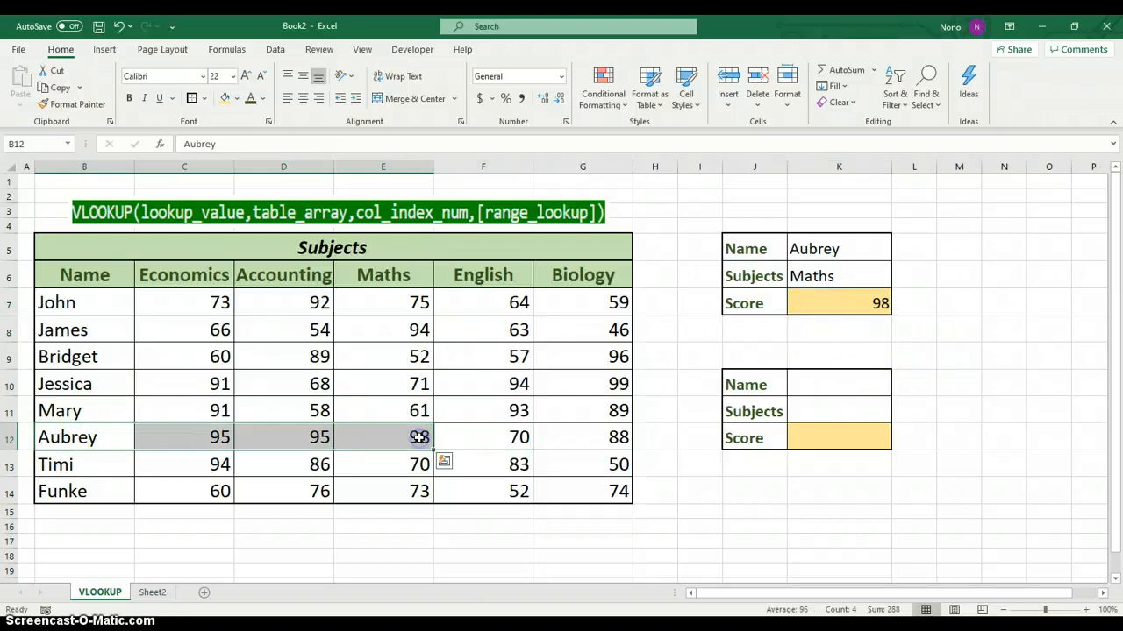
{"action": "left_click_drag", "start_coordinate": [401, 273], "coordinate": [399, 438]}
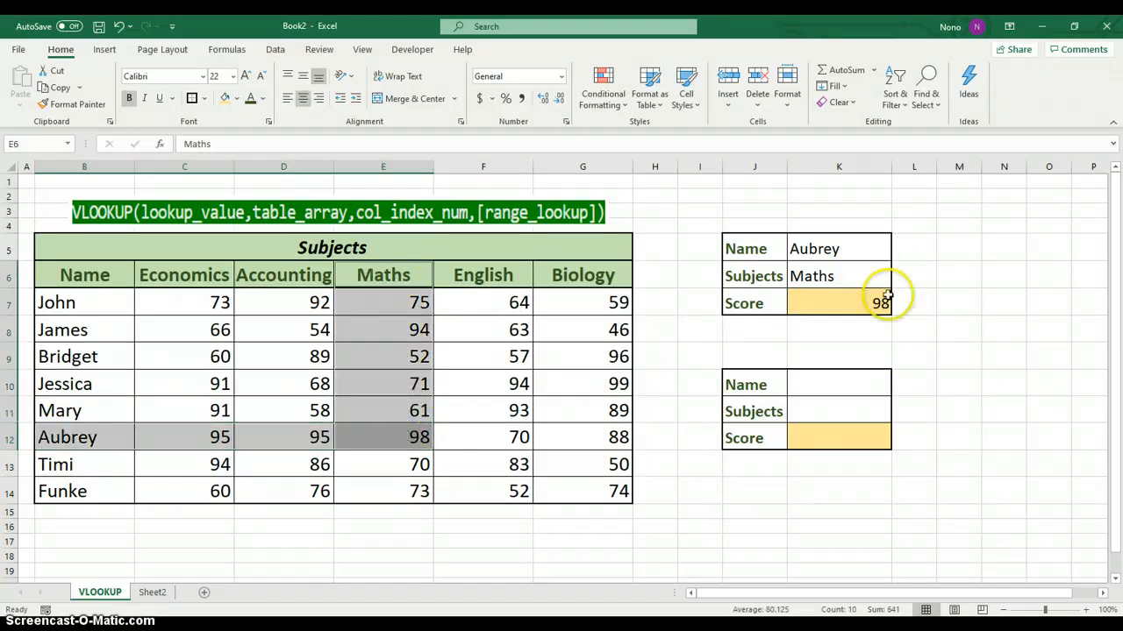
{"action": "left_click", "coordinate": [829, 276]}
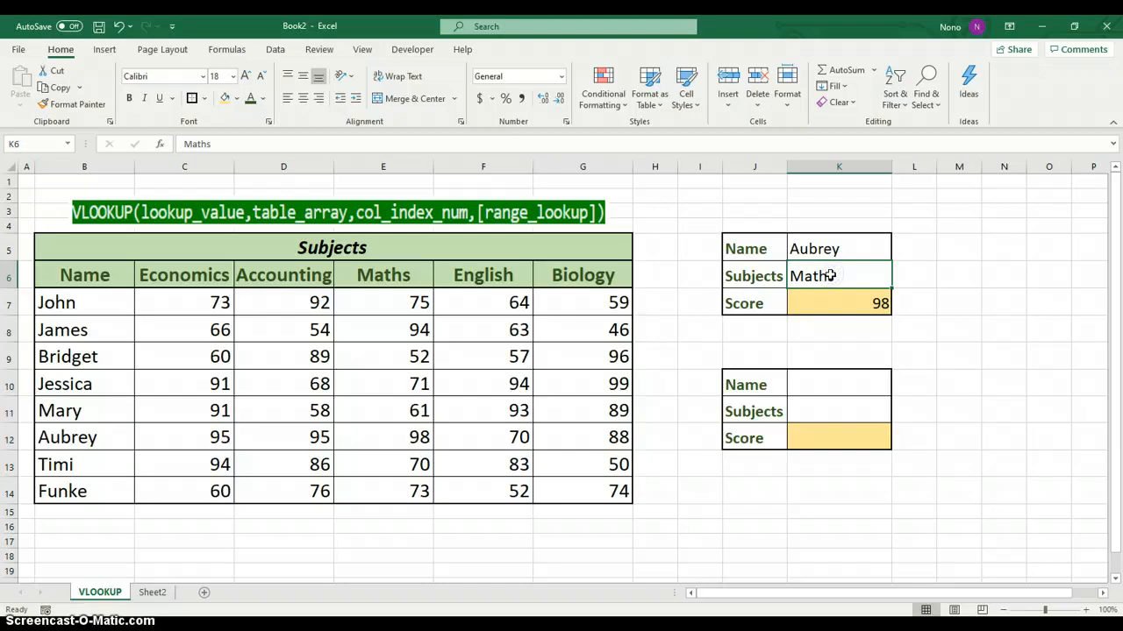
Test whether the K7 score follows the chosen subject by changing K6 to English, and restore Maths in K6
{"action": "left_click", "coordinate": [840, 275]}
{"action": "type", "text": "English"}
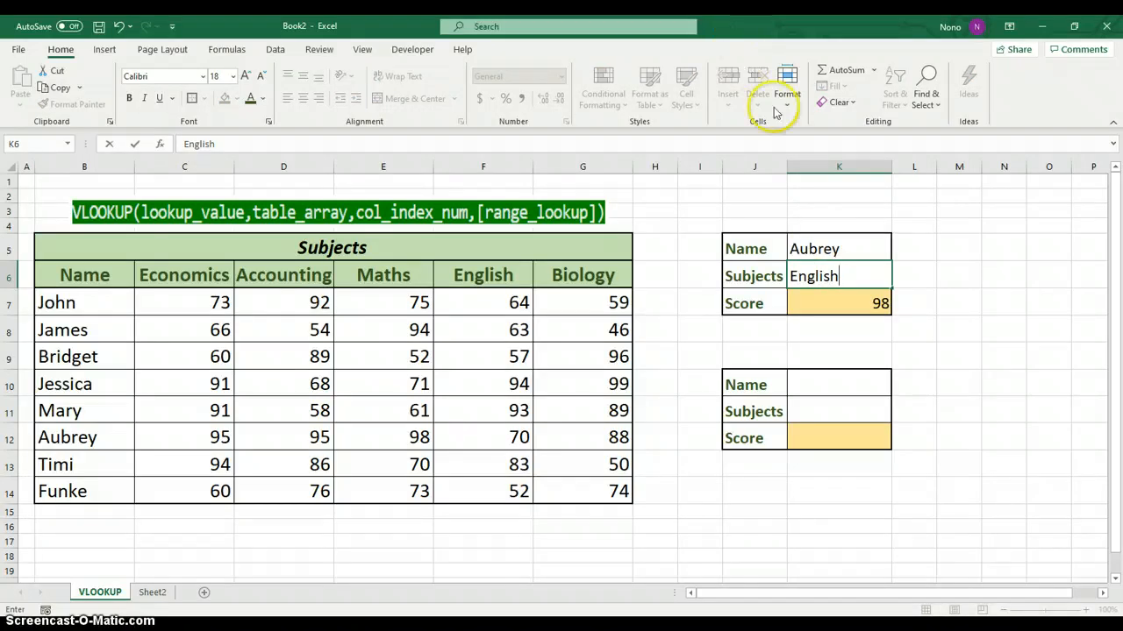
{"action": "left_click", "coordinate": [845, 300]}
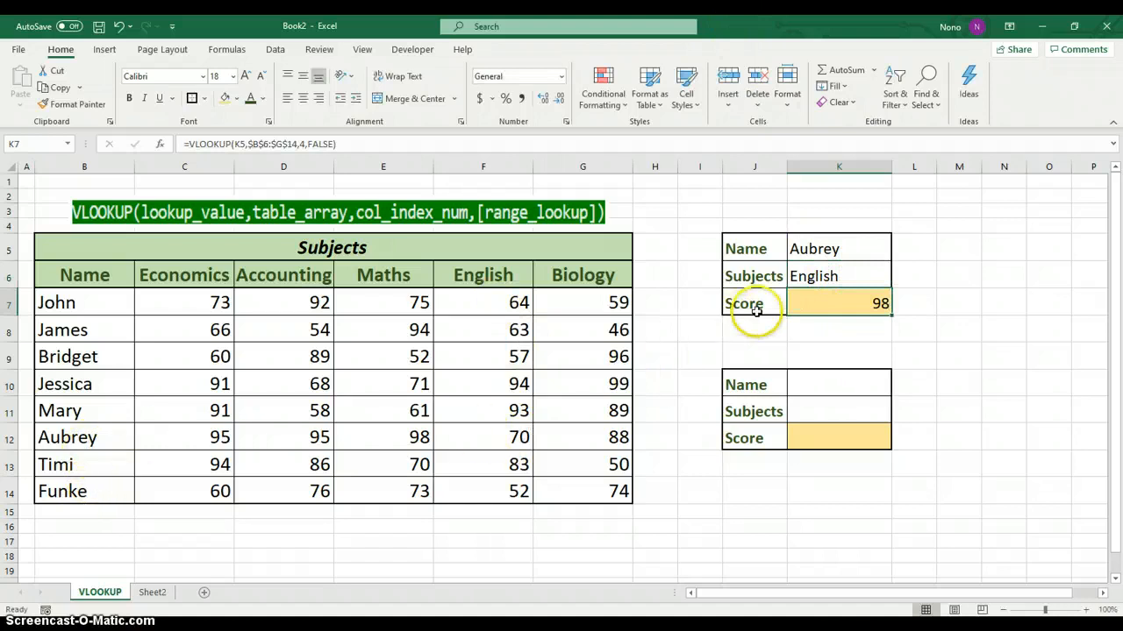
{"action": "left_click", "coordinate": [816, 276]}
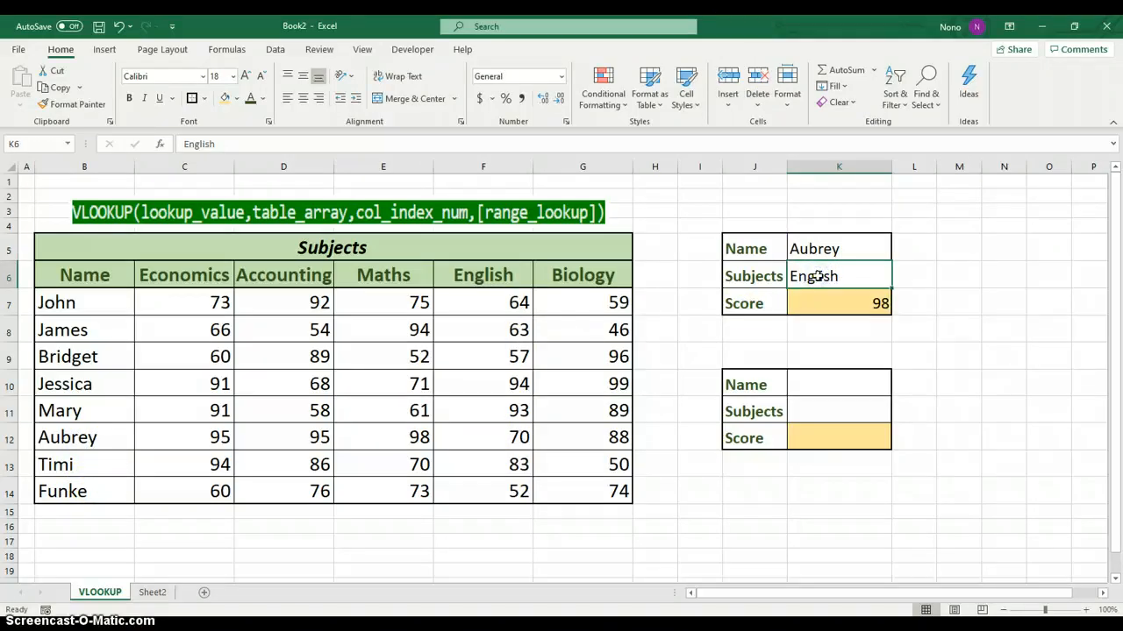
{"action": "type", "text": "Maths"}
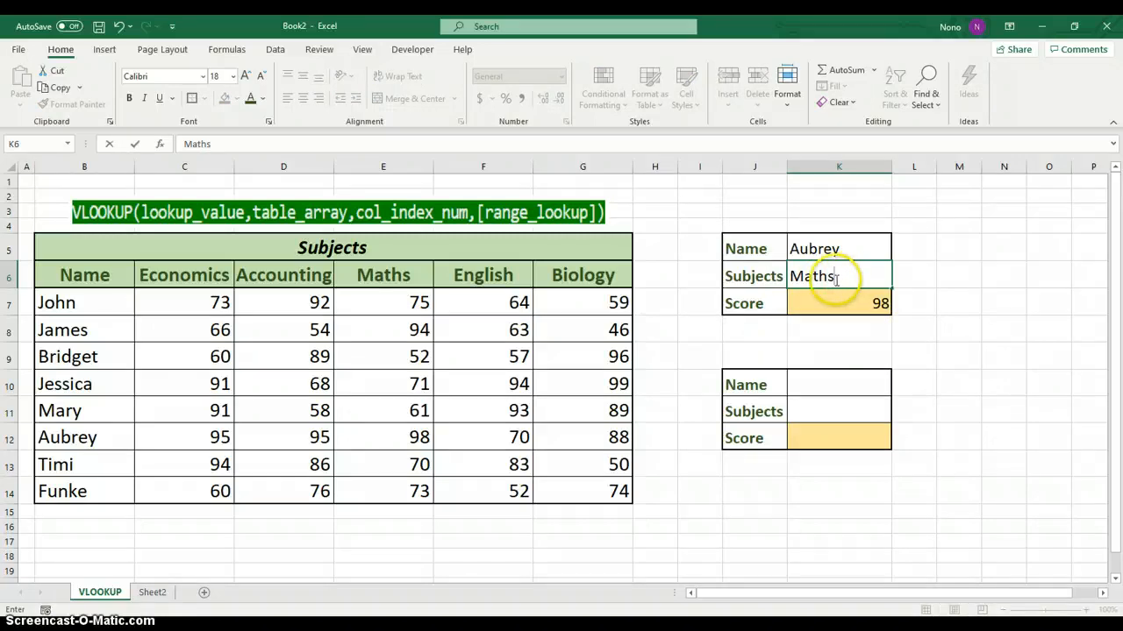
Add a List data validation to name cell K10 in the second lookup box, using the student names =$B$7:$B$14 as source
{"action": "left_click", "coordinate": [853, 386]}
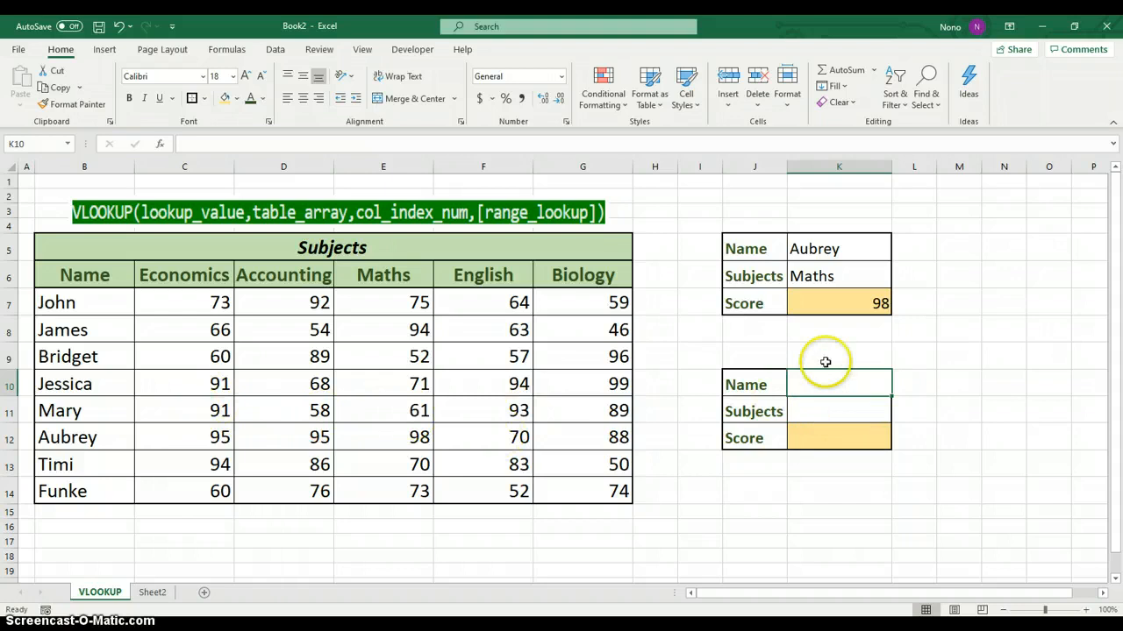
{"action": "left_click", "coordinate": [843, 408]}
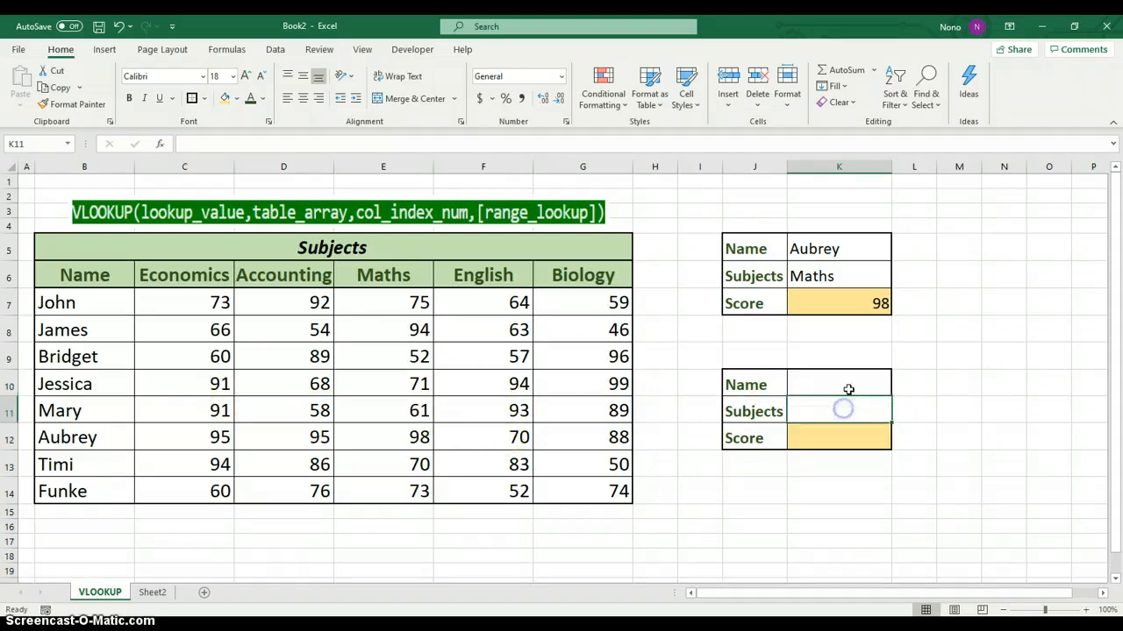
{"action": "left_click", "coordinate": [844, 384]}
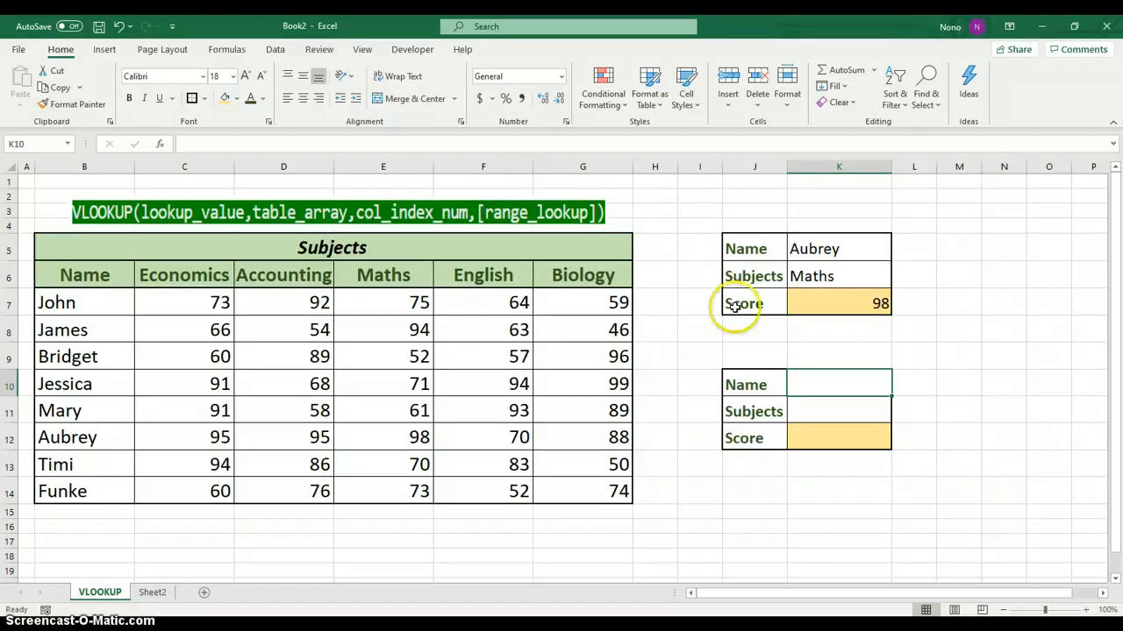
{"action": "left_click", "coordinate": [276, 51]}
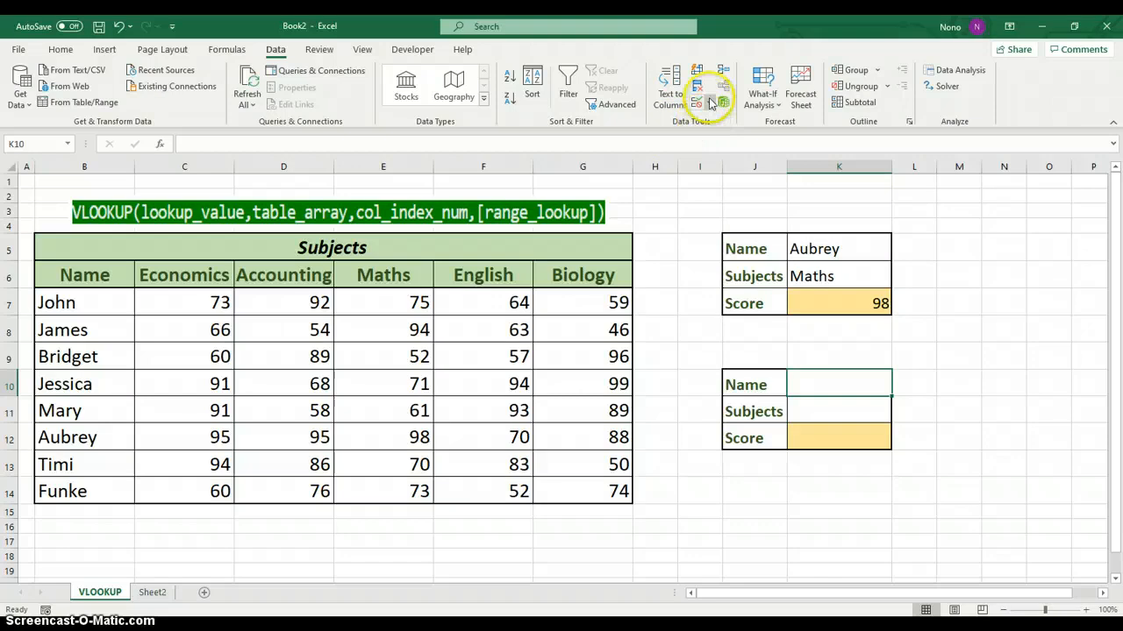
{"action": "left_click", "coordinate": [710, 103]}
{"action": "left_click", "coordinate": [730, 121]}
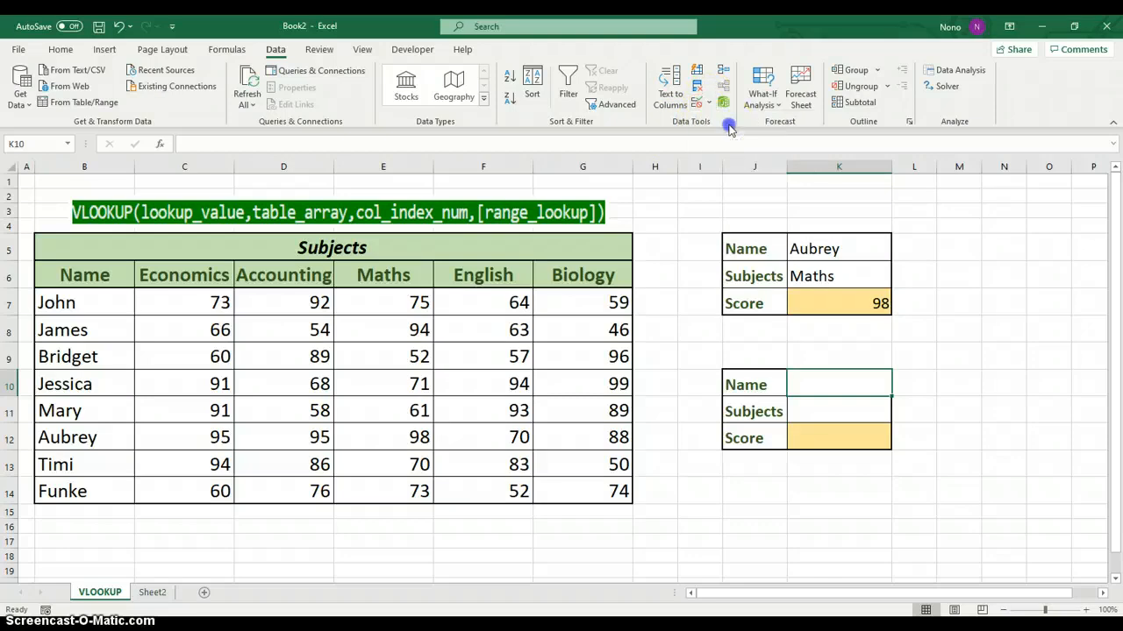
{"action": "left_click", "coordinate": [903, 246]}
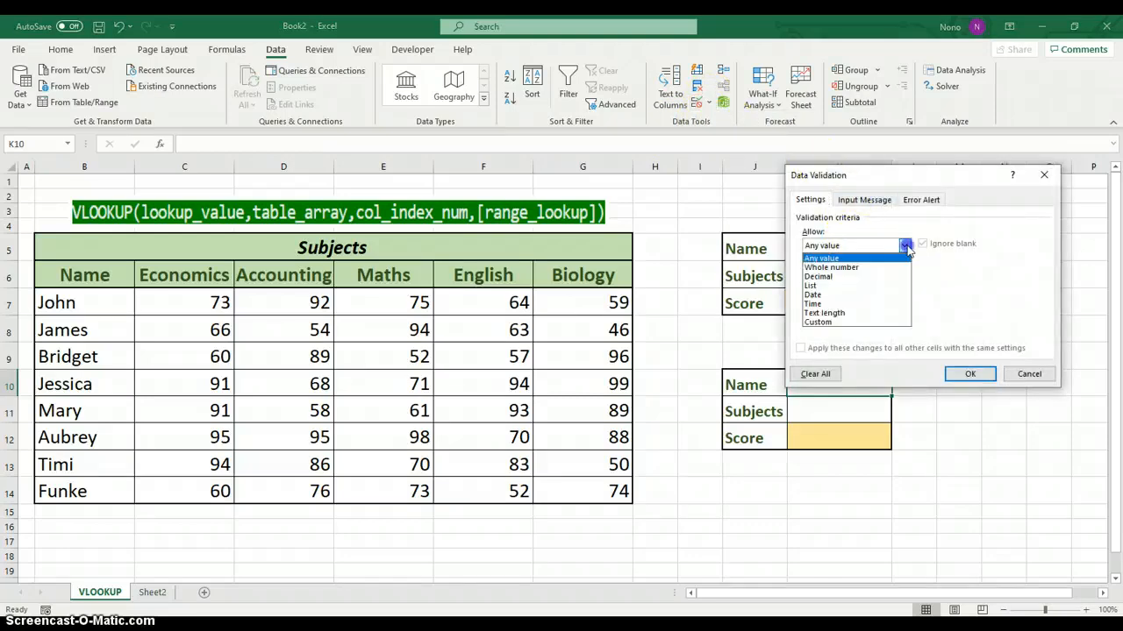
{"action": "left_click", "coordinate": [830, 287]}
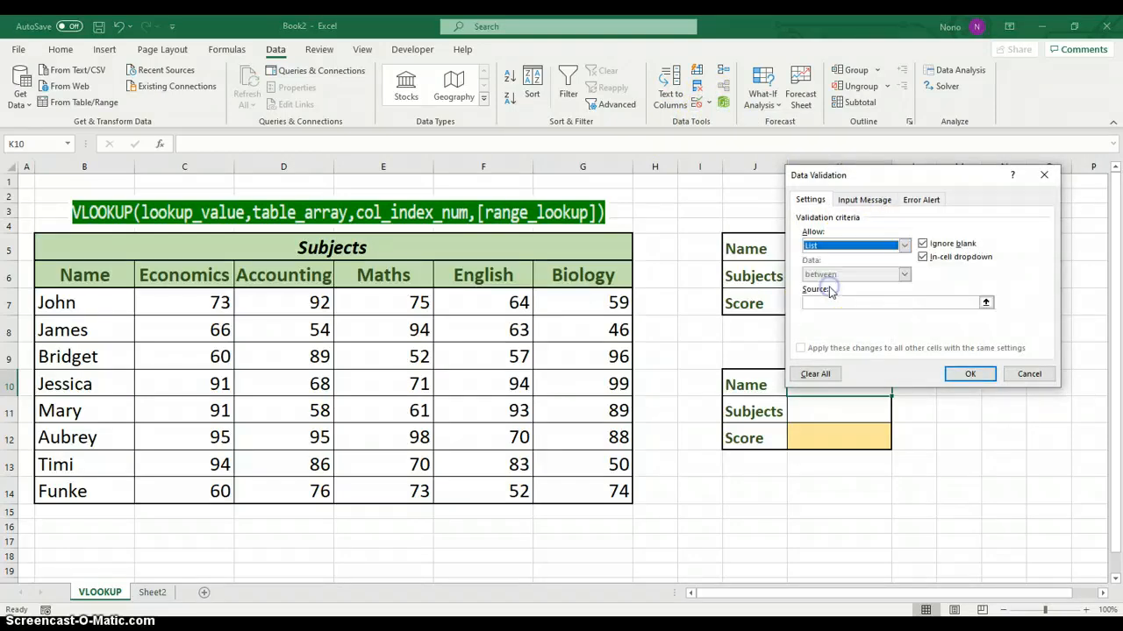
{"action": "left_click", "coordinate": [986, 303]}
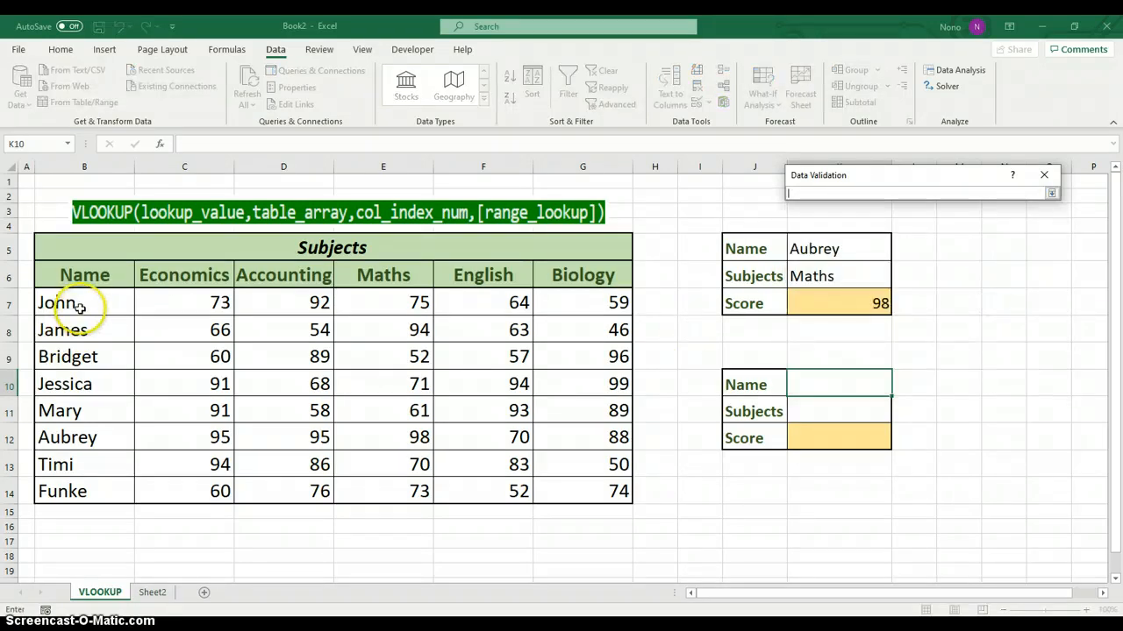
{"action": "left_click_drag", "start_coordinate": [88, 300], "coordinate": [89, 481]}
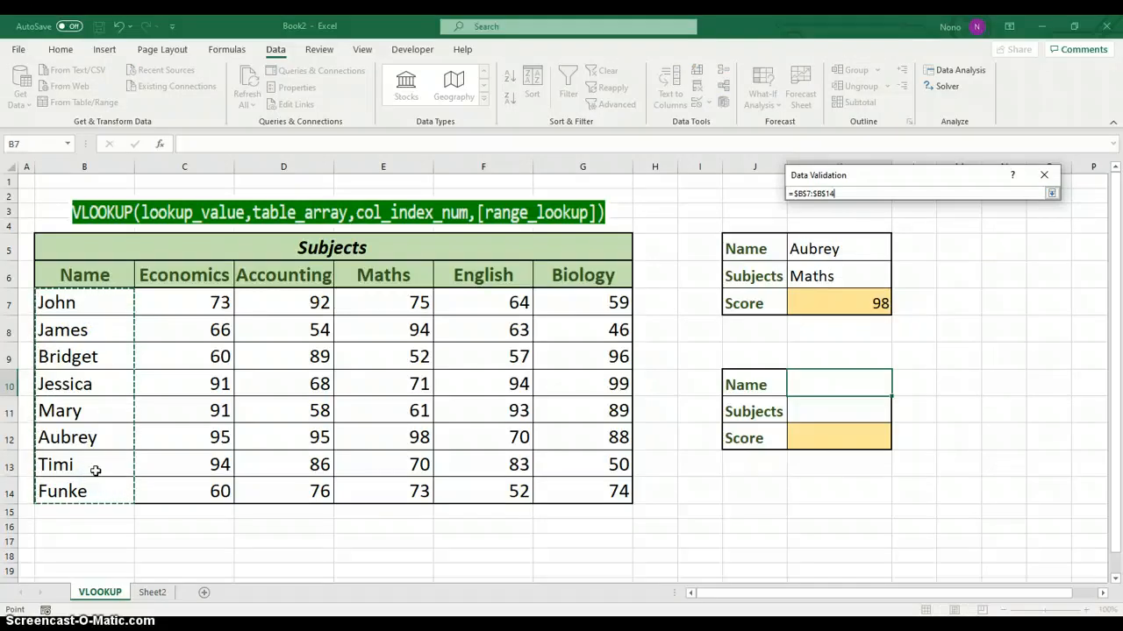
{"action": "key", "text": "Return"}
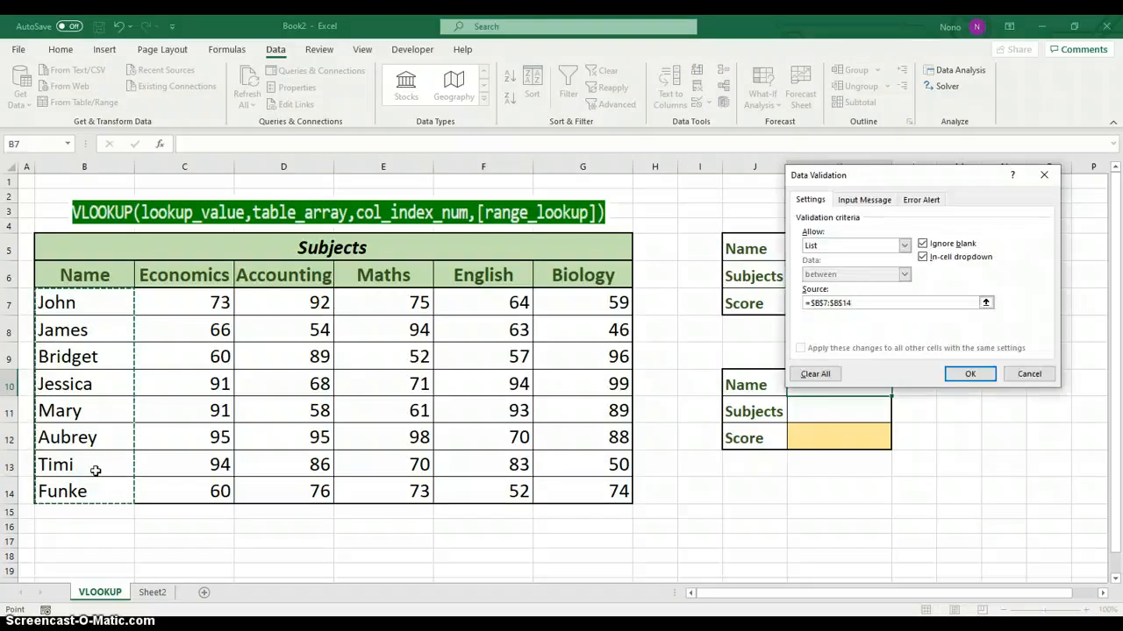
{"action": "left_click", "coordinate": [970, 374]}
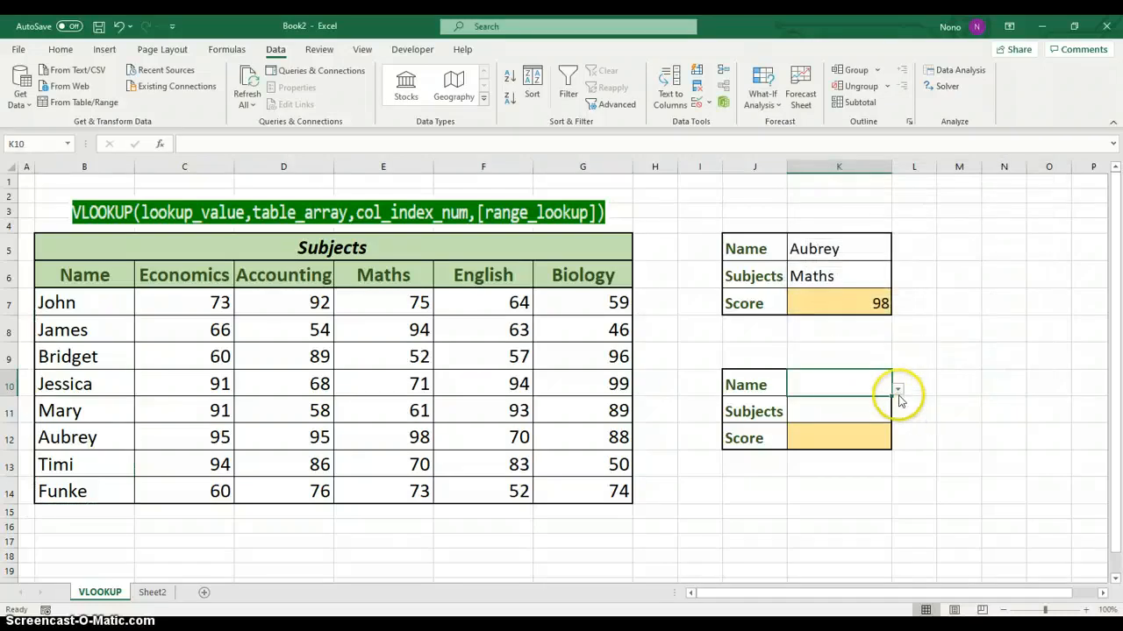
Try several student names from the K10 list and settle on the same student as in K5
{"action": "left_click", "coordinate": [898, 392]}
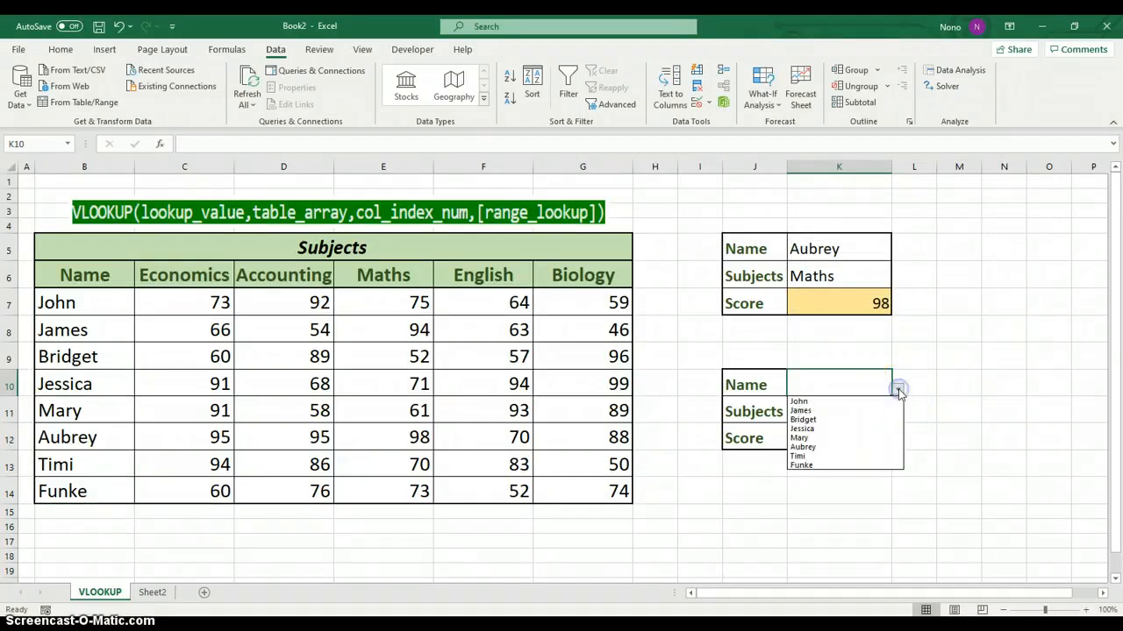
{"action": "key", "text": "Escape"}
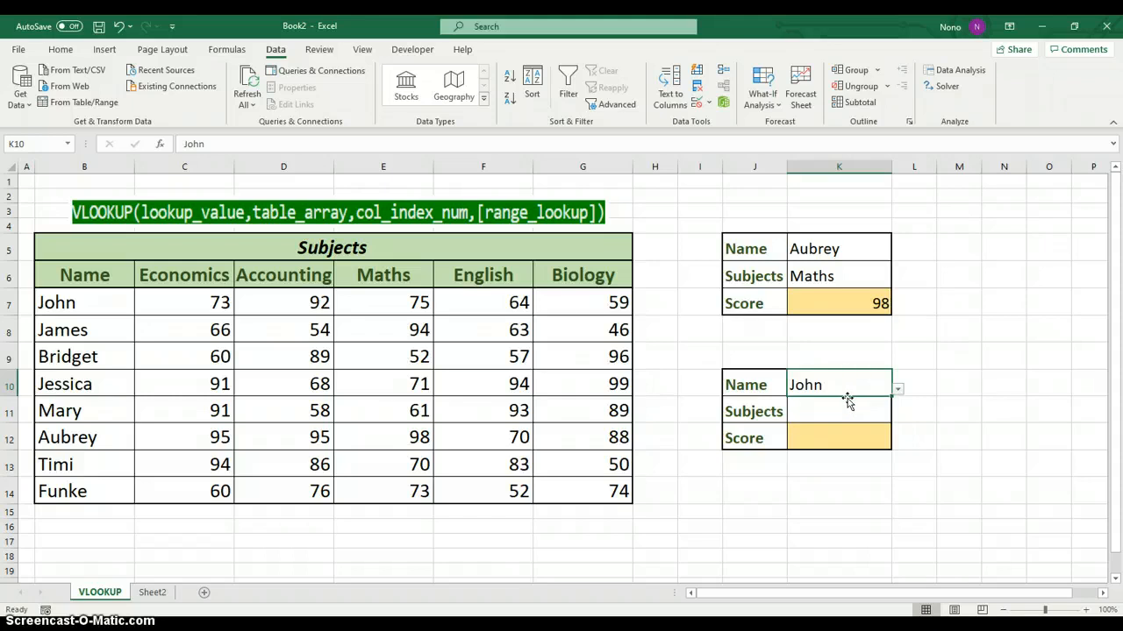
{"action": "left_click", "coordinate": [898, 388]}
{"action": "left_click", "coordinate": [826, 412]}
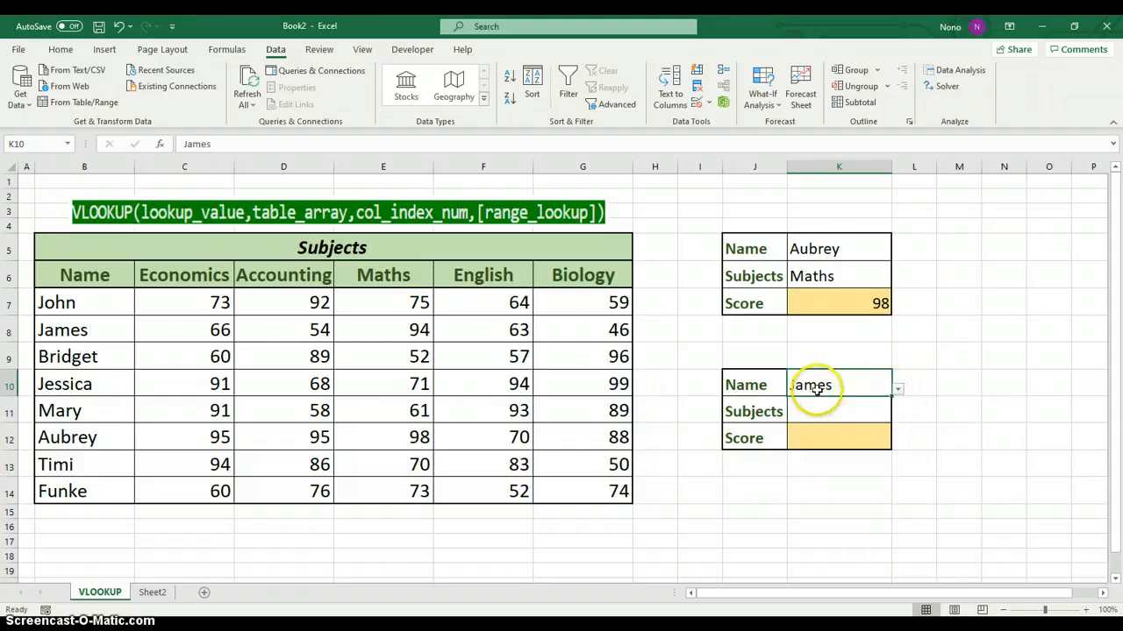
{"action": "left_click", "coordinate": [898, 388]}
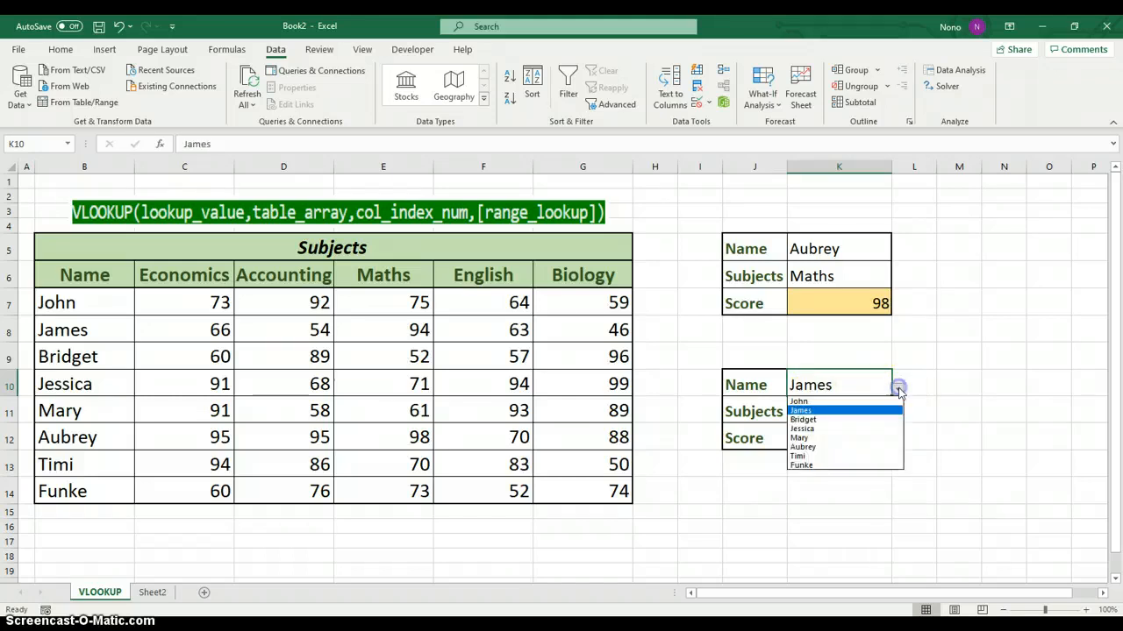
{"action": "left_click", "coordinate": [816, 447]}
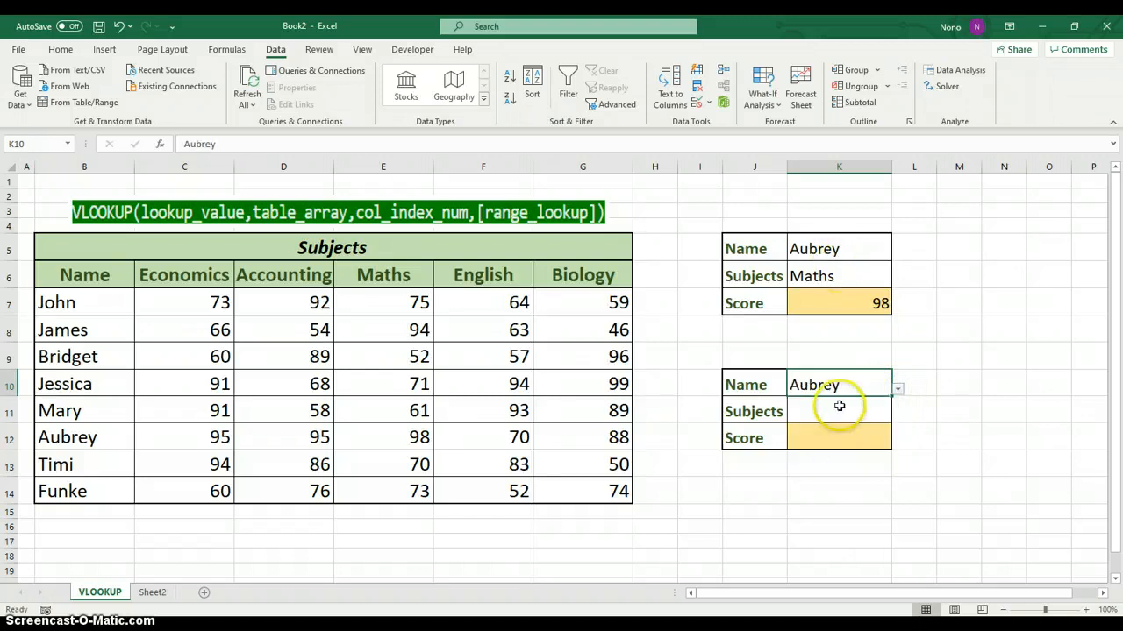
Add a List data validation to subject cell K11, using the subject headers =$C$6:$G$6 as source
{"action": "left_click", "coordinate": [811, 414]}
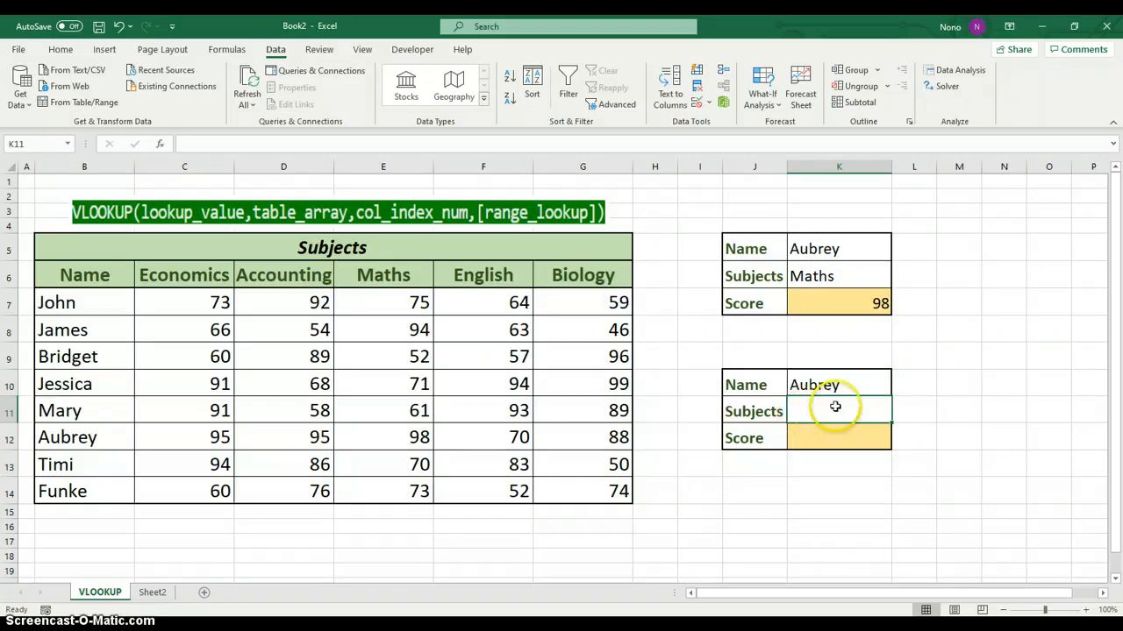
{"action": "left_click", "coordinate": [710, 104]}
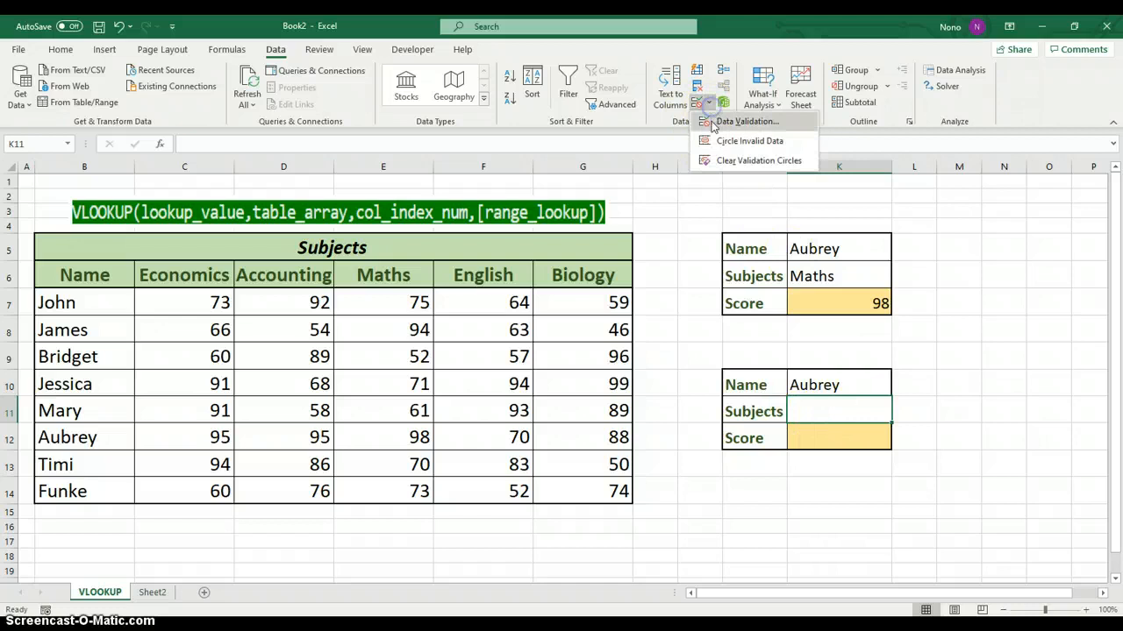
{"action": "left_click", "coordinate": [712, 117]}
{"action": "left_click", "coordinate": [845, 253]}
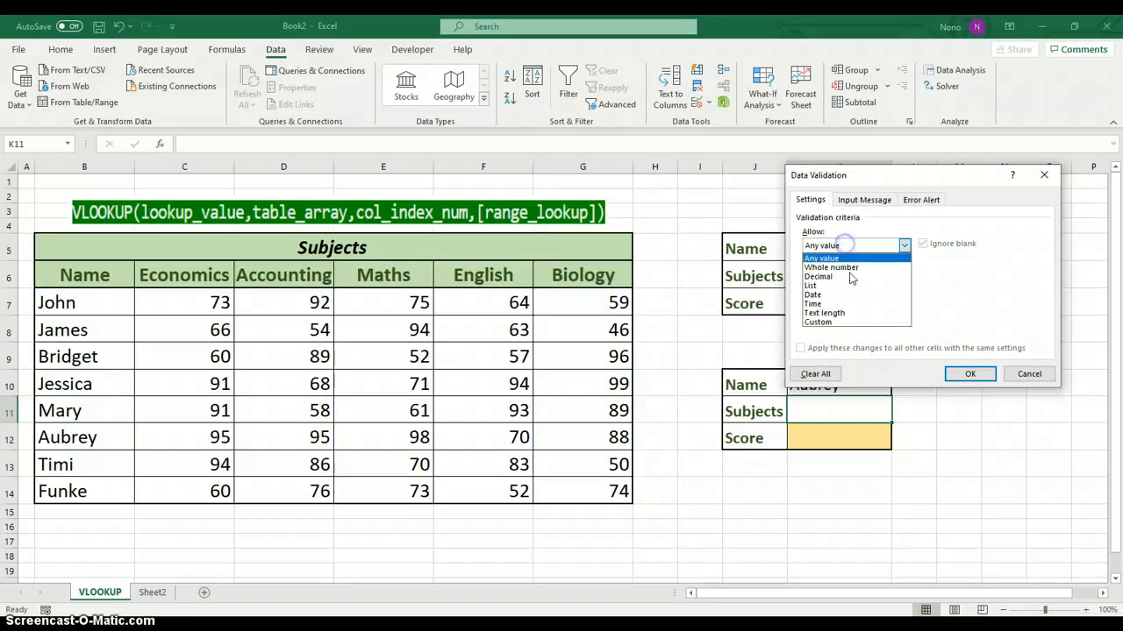
{"action": "left_click", "coordinate": [834, 283]}
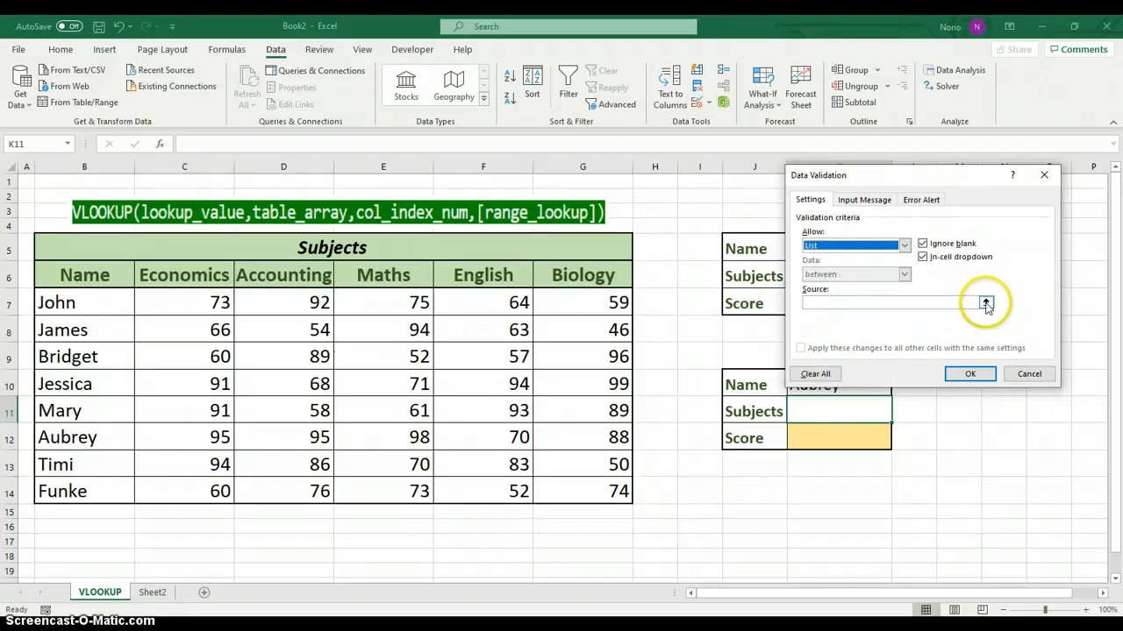
{"action": "left_click", "coordinate": [985, 302]}
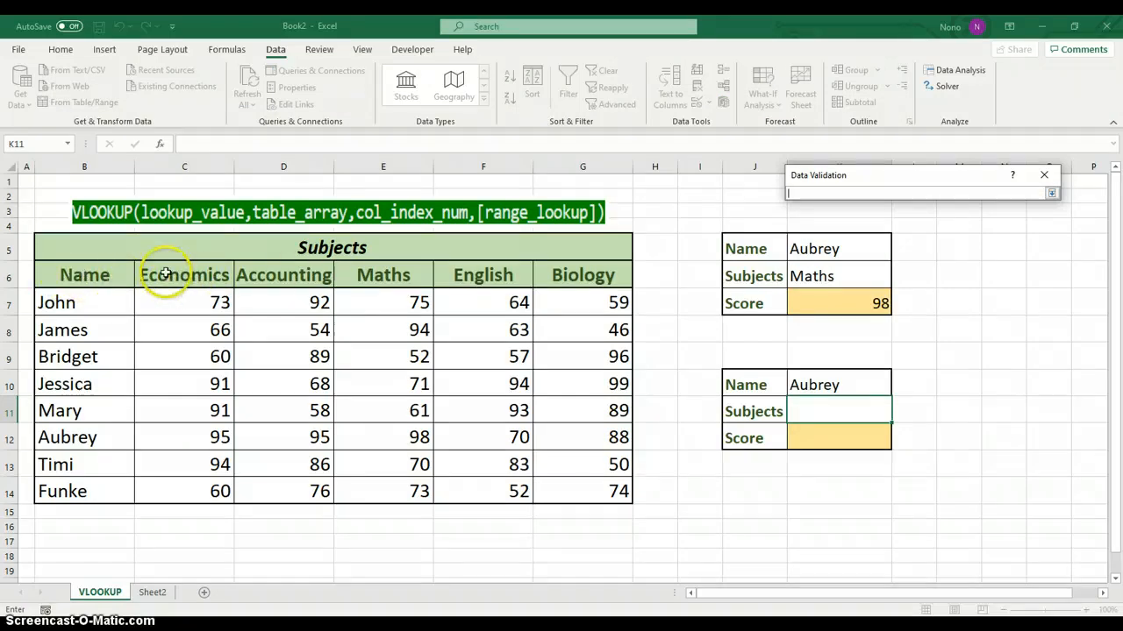
{"action": "left_click_drag", "start_coordinate": [164, 276], "coordinate": [544, 266]}
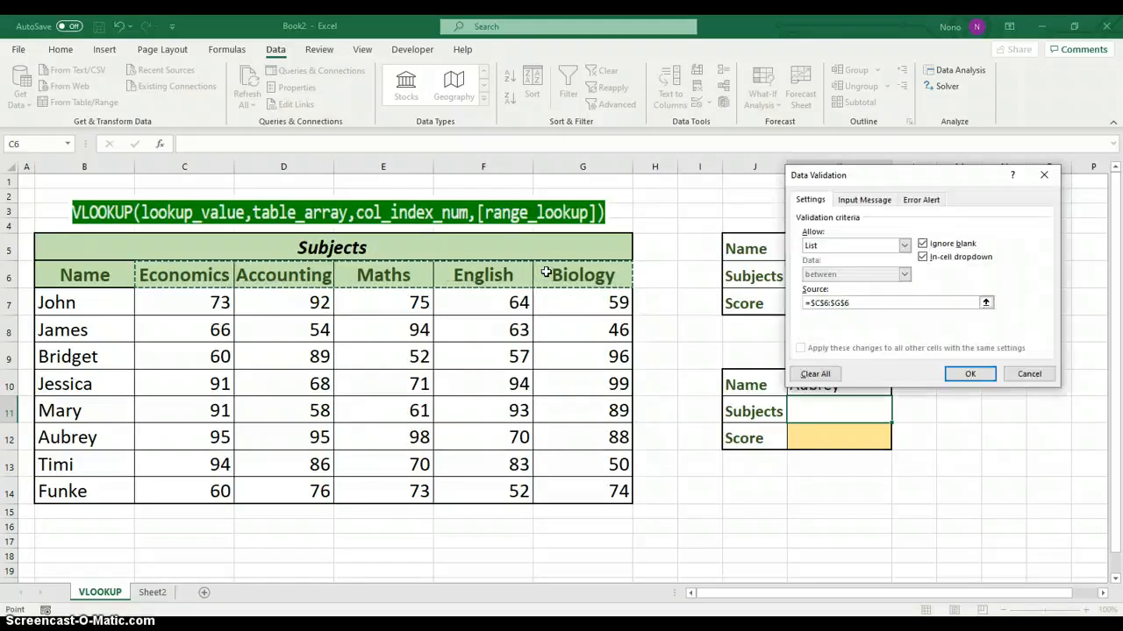
{"action": "left_click", "coordinate": [968, 373]}
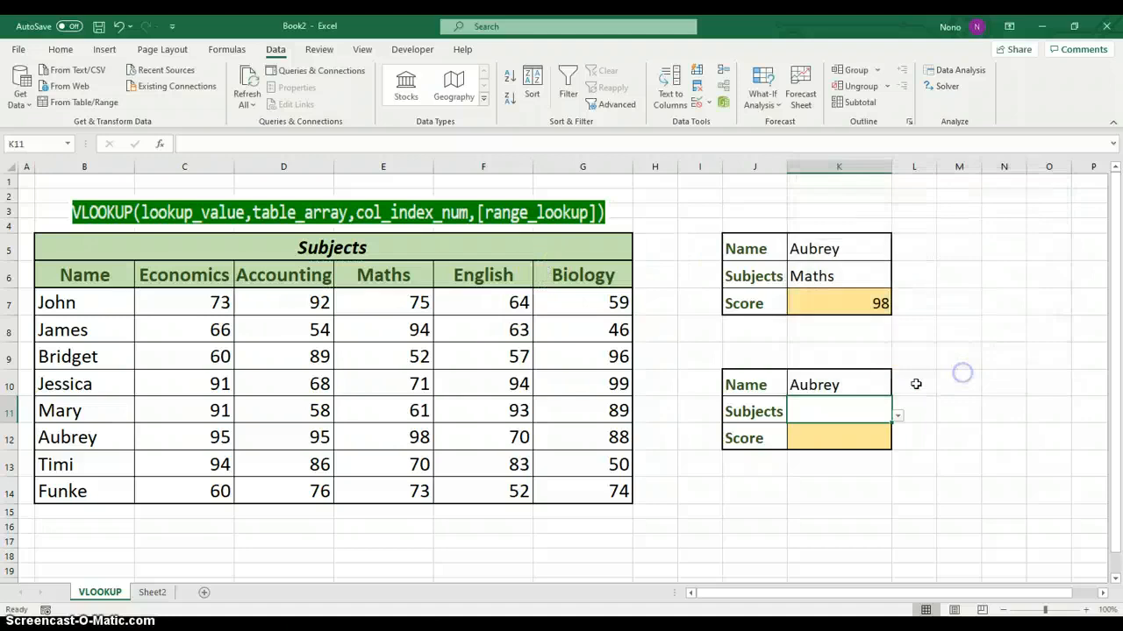
Try Accounting from the K11 subject list and settle on Maths
{"action": "left_click", "coordinate": [901, 418]}
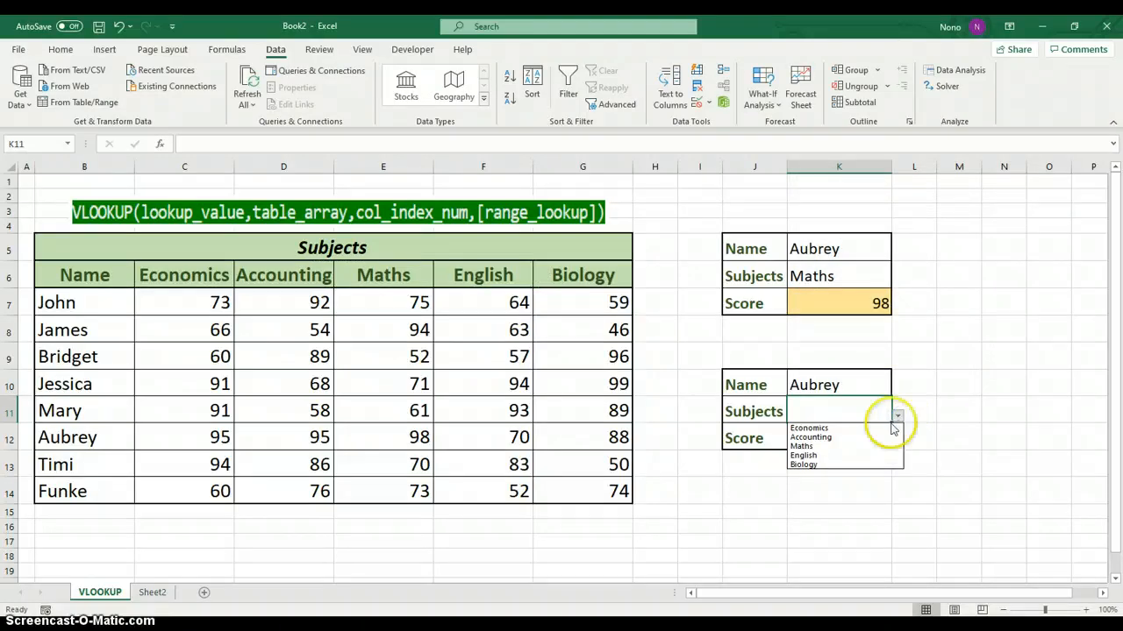
{"action": "left_click", "coordinate": [822, 433]}
{"action": "left_click", "coordinate": [898, 417]}
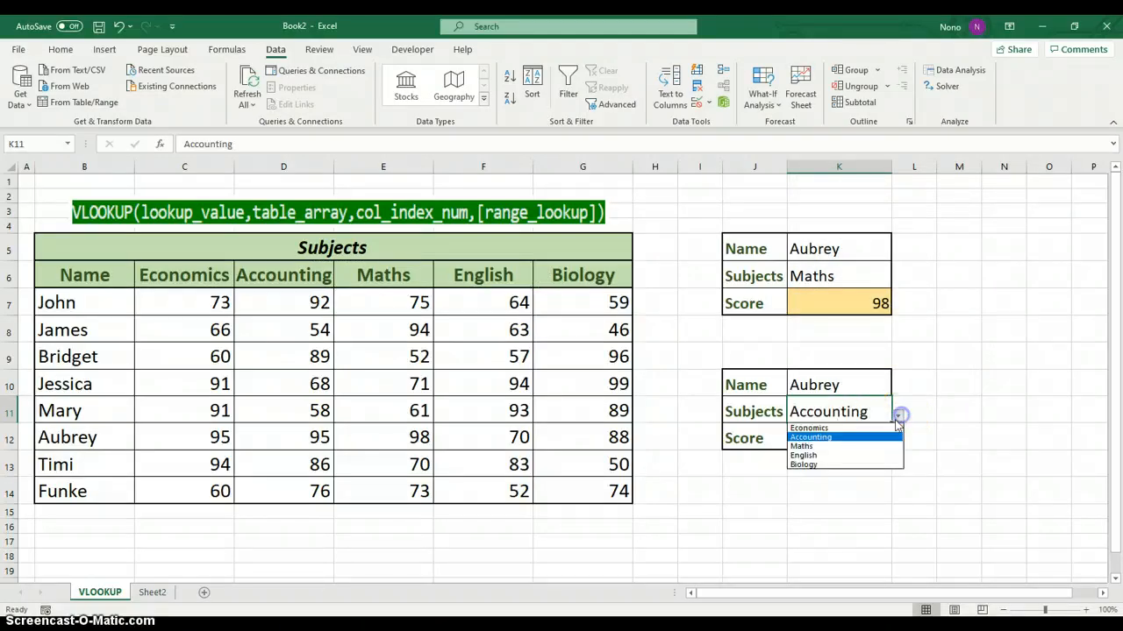
{"action": "left_click", "coordinate": [811, 447]}
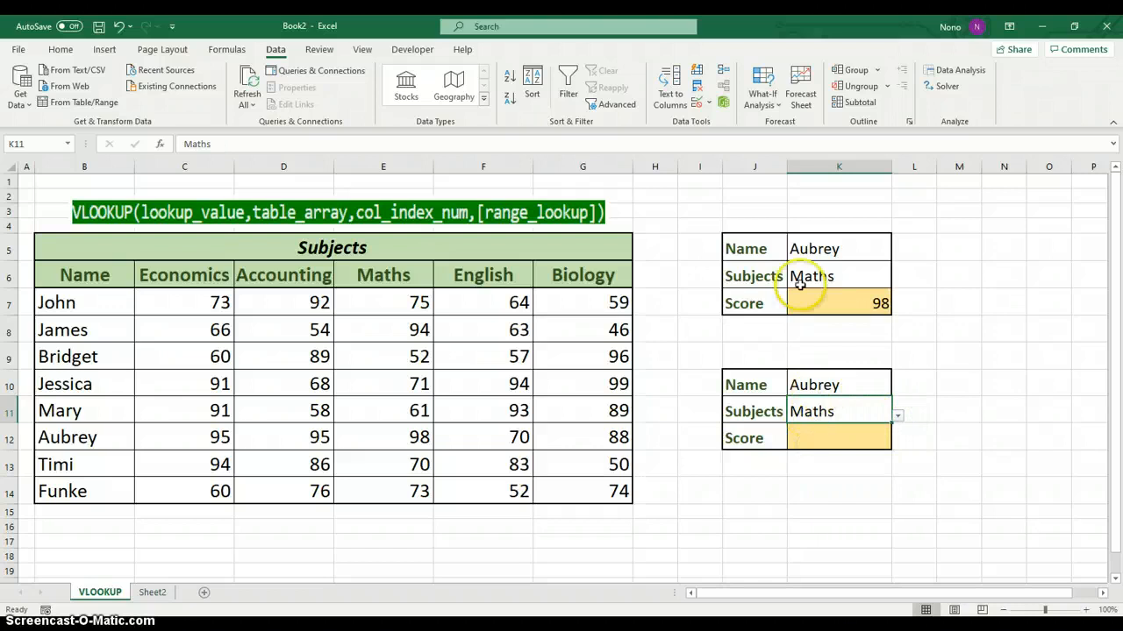
Enter =VLOOKUP(K10,$B$6:$G$14,4,FALSE) in score cell K12 of the second lookup box
{"action": "left_click", "coordinate": [834, 436]}
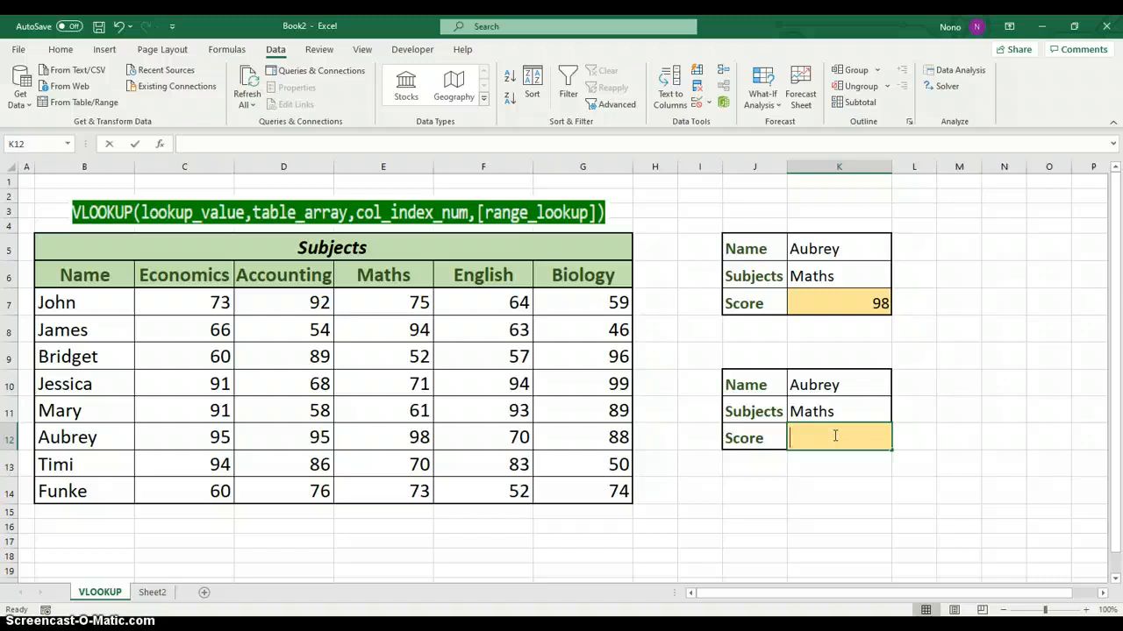
{"action": "type", "text": "=vlook"}
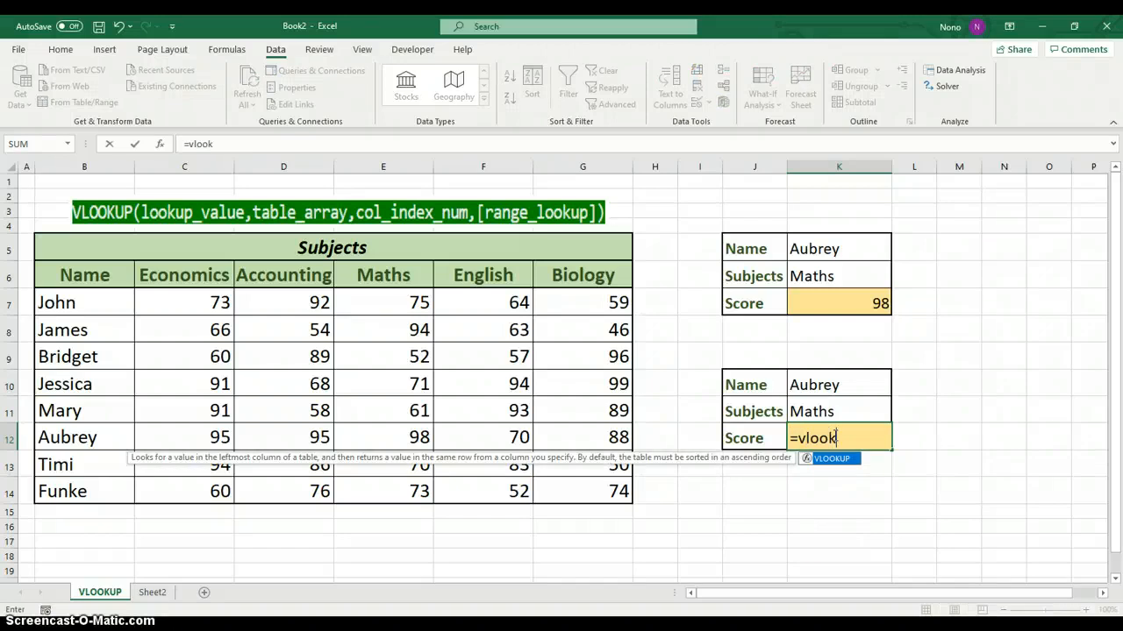
{"action": "key", "text": "Tab"}
{"action": "left_click", "coordinate": [838, 384]}
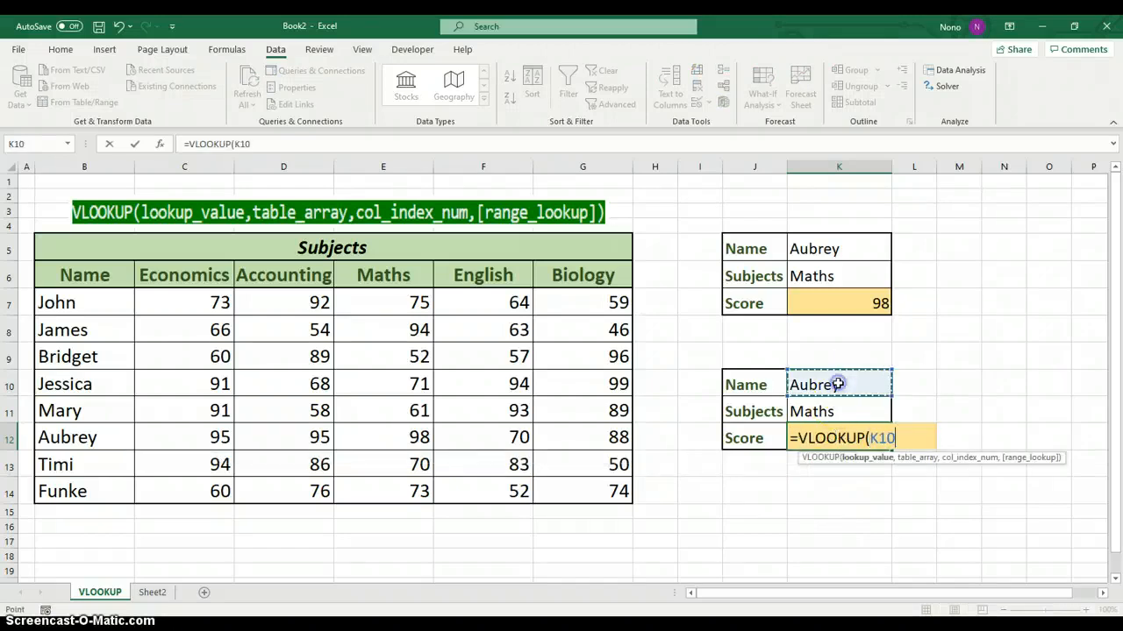
{"action": "type", "text": ","}
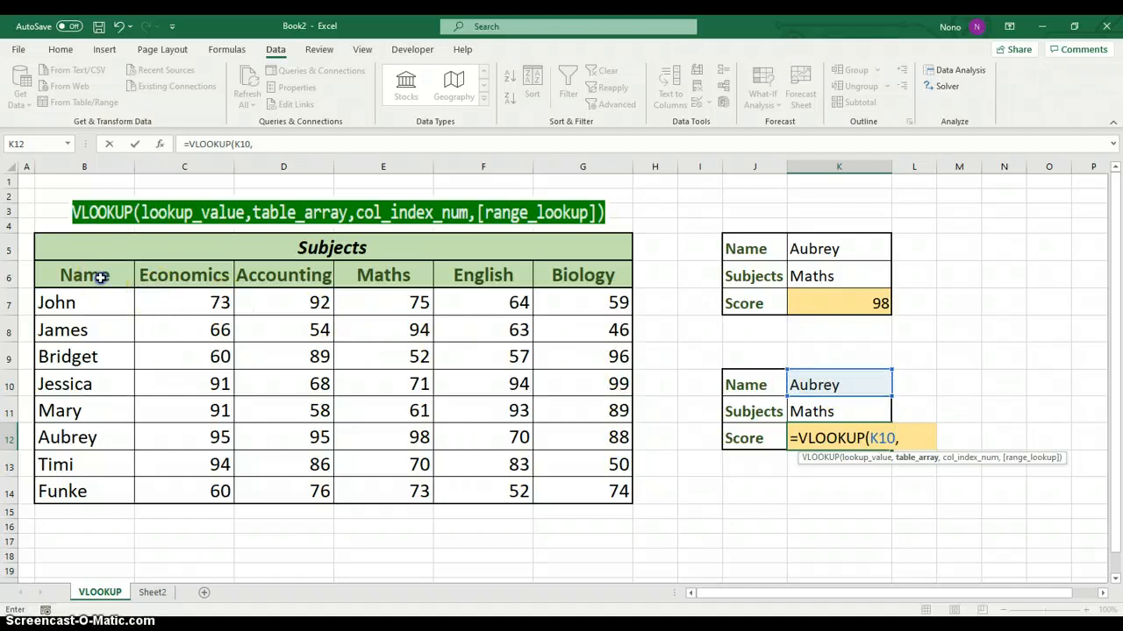
{"action": "left_click_drag", "start_coordinate": [100, 277], "coordinate": [545, 480]}
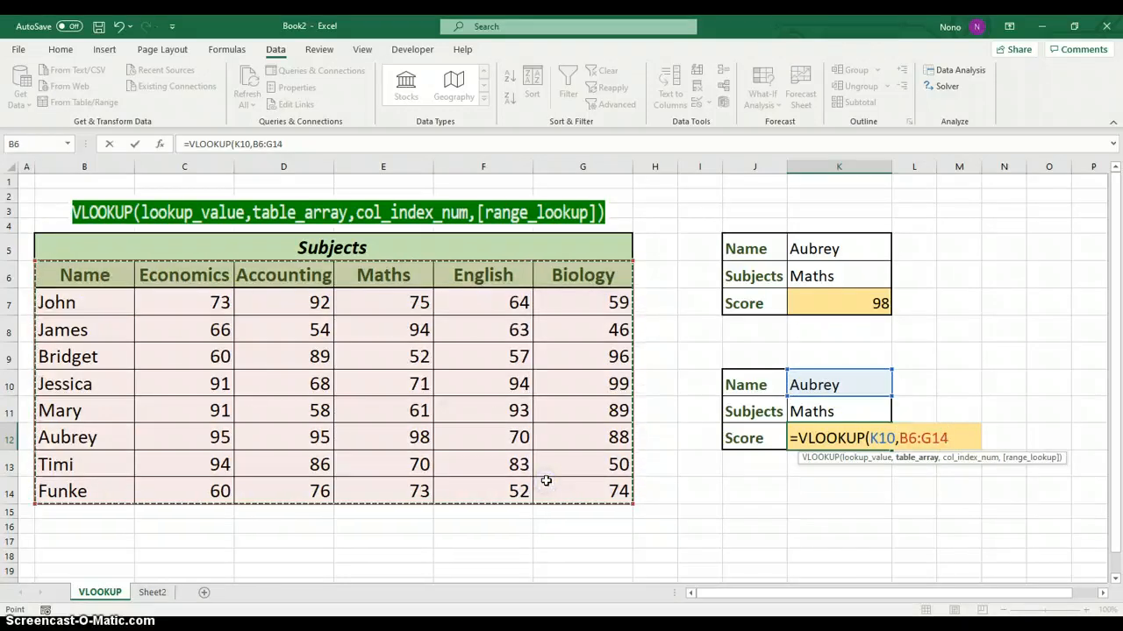
{"action": "key", "text": "F4"}
{"action": "type", "text": ","}
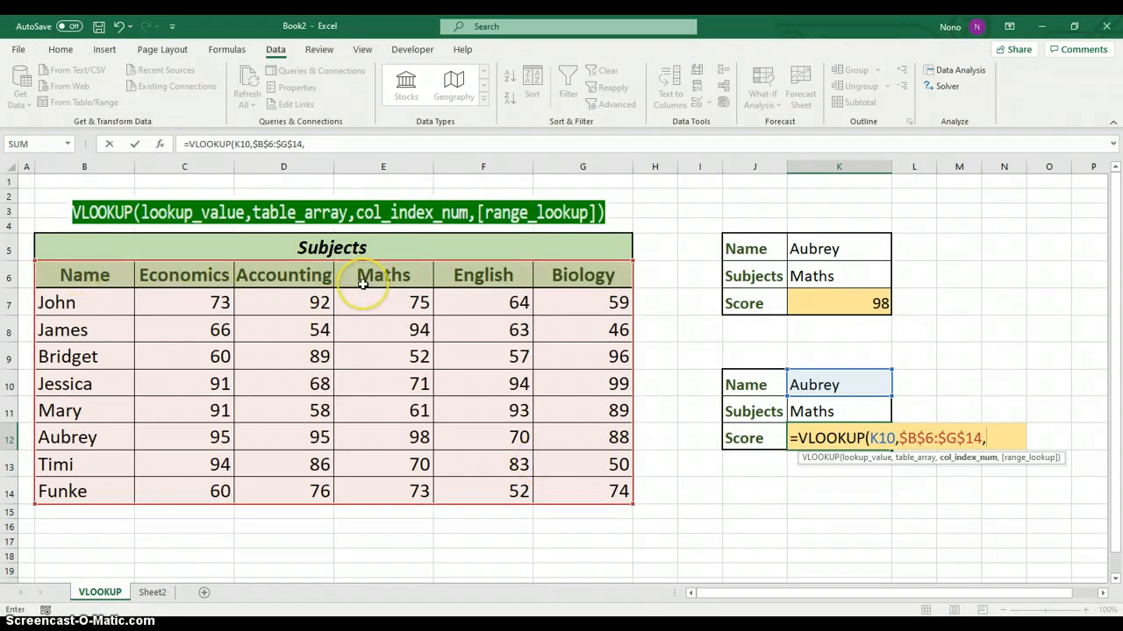
{"action": "type", "text": "4,"}
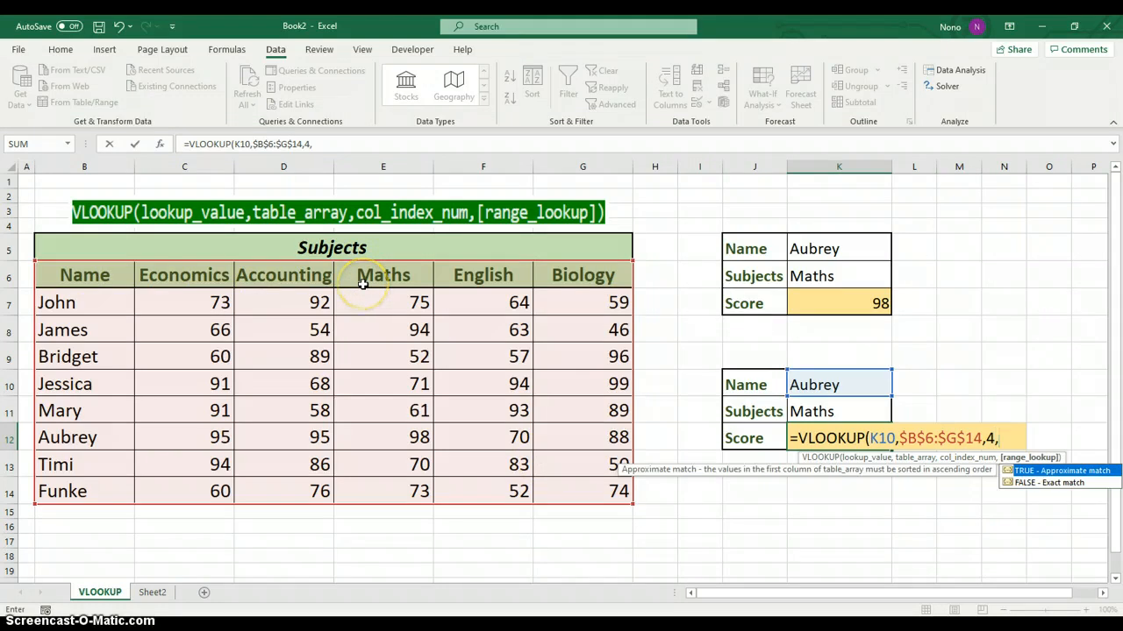
{"action": "double_click", "coordinate": [1050, 482]}
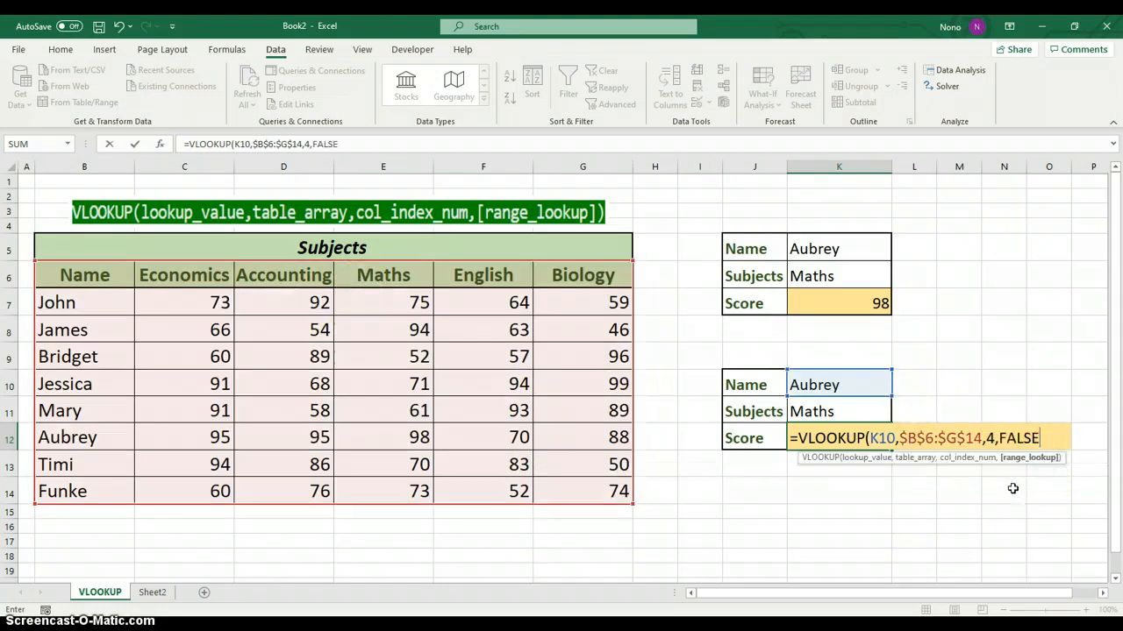
{"action": "left_click", "coordinate": [1035, 441]}
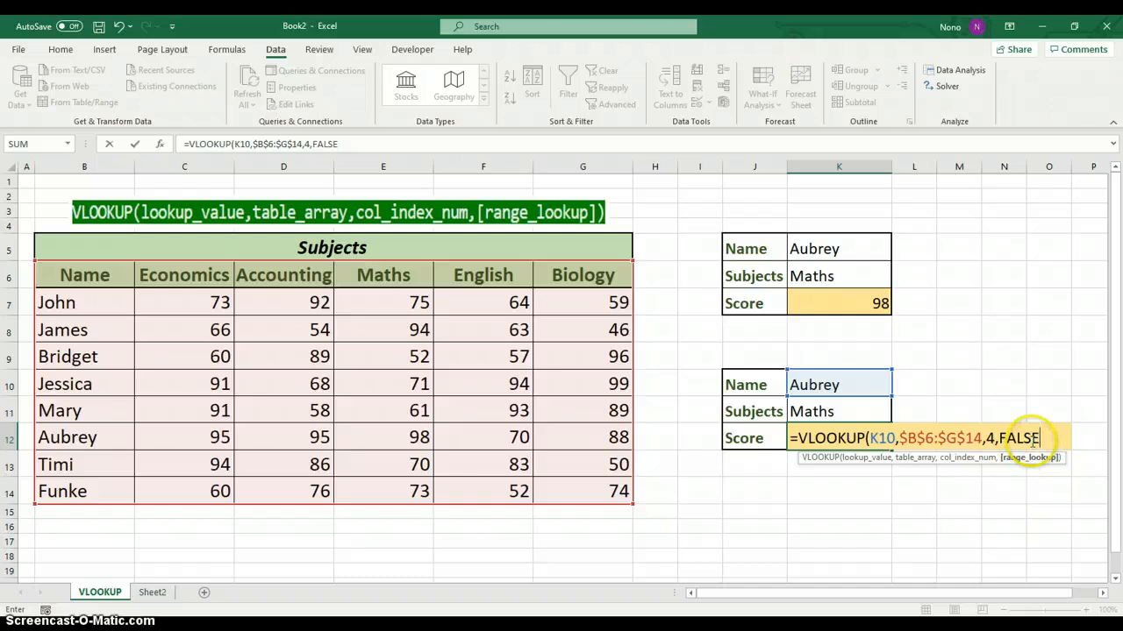
{"action": "type", "text": ")"}
{"action": "key", "text": "Return"}
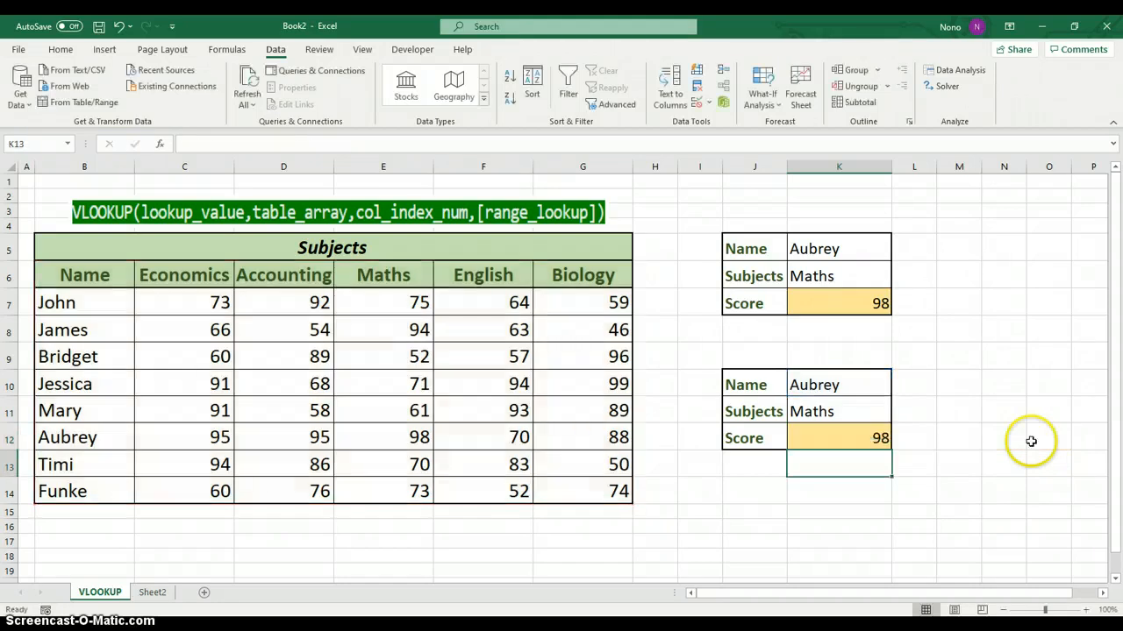
Try Economics as the subject in K11 to test the K12 score formula, and return the subject to Maths
{"action": "left_click", "coordinate": [853, 437]}
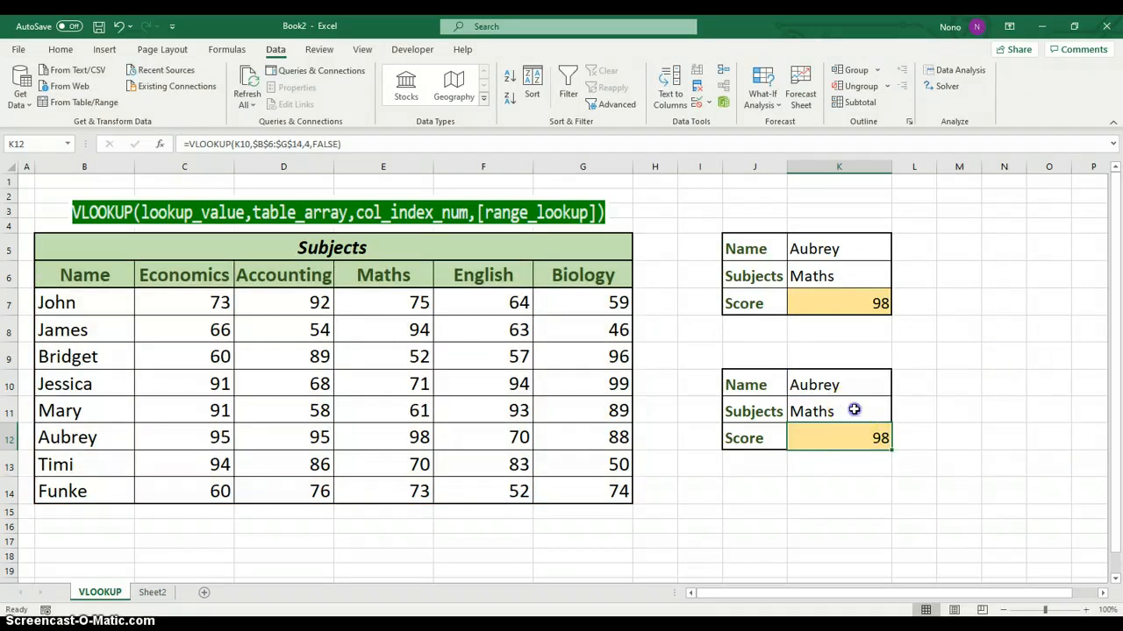
{"action": "left_click", "coordinate": [852, 407]}
{"action": "left_click", "coordinate": [897, 417]}
{"action": "left_click", "coordinate": [839, 428]}
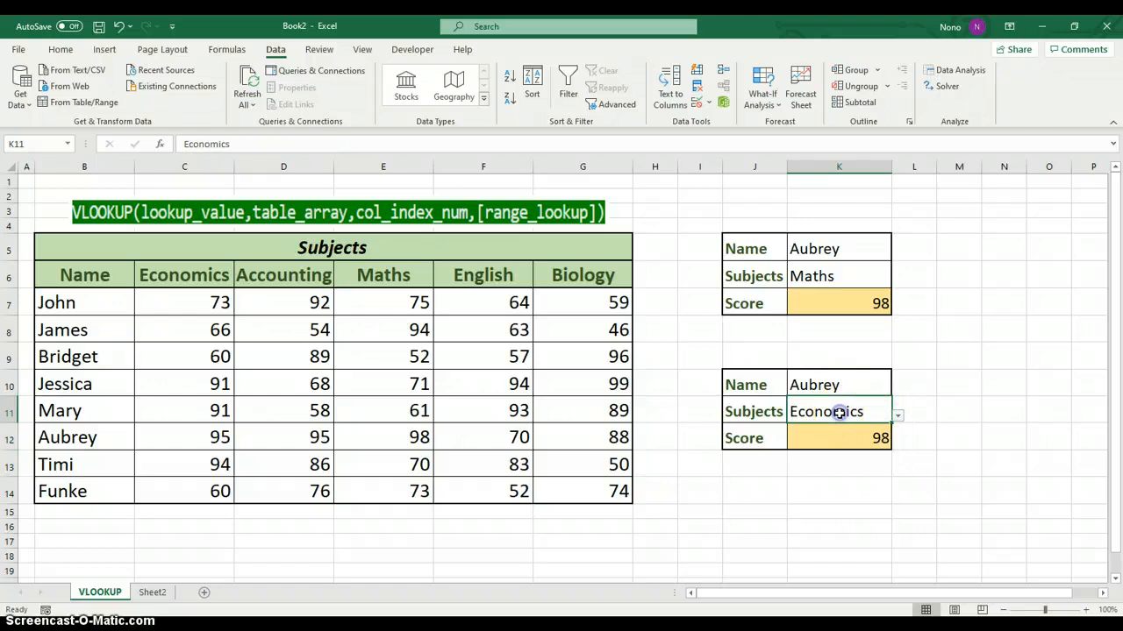
{"action": "left_click", "coordinate": [897, 417]}
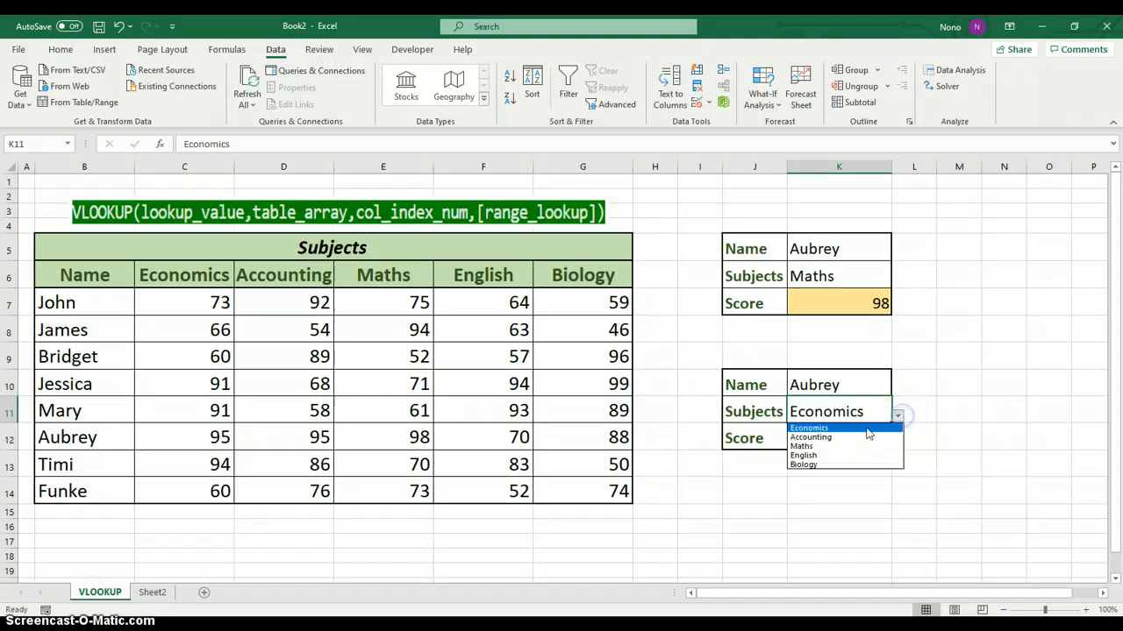
{"action": "left_click", "coordinate": [825, 445]}
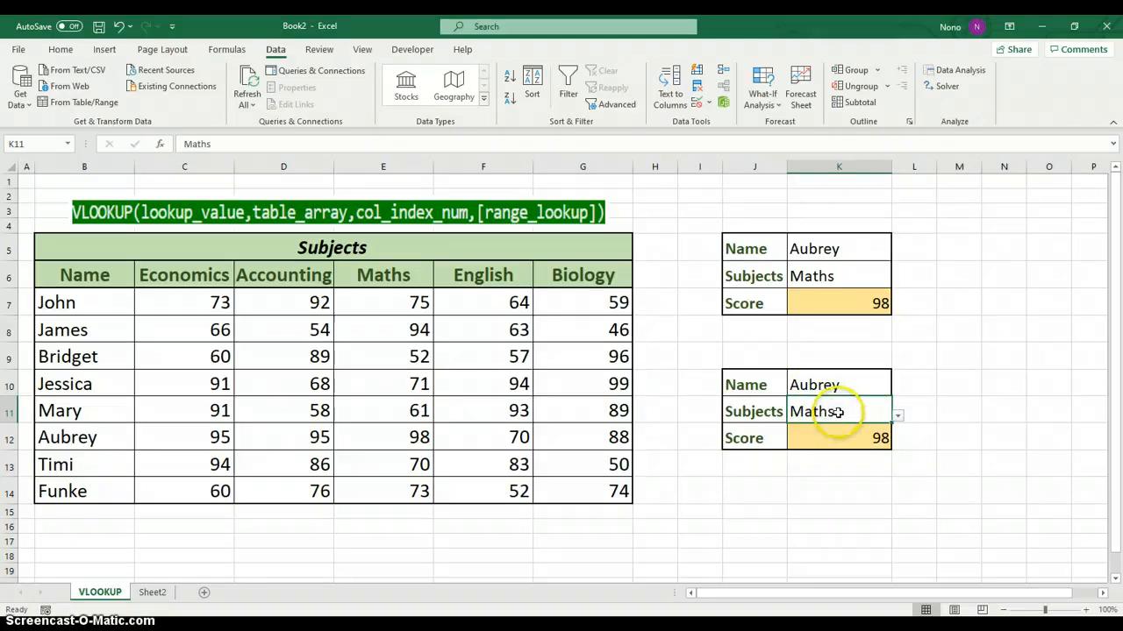
{"action": "left_click", "coordinate": [870, 435]}
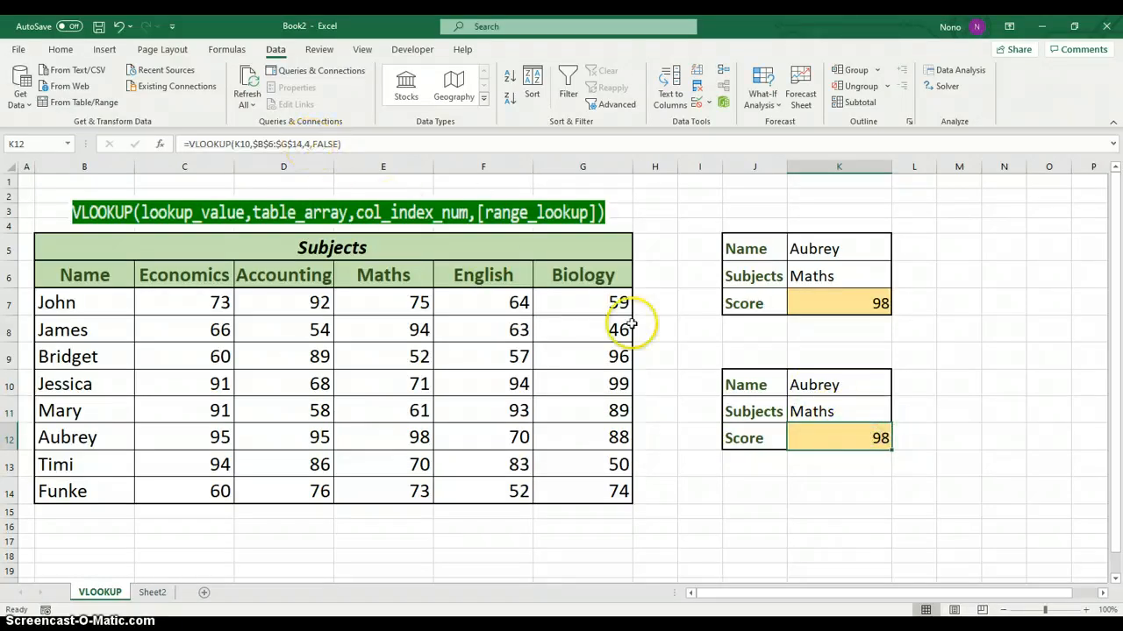
{"action": "left_click", "coordinate": [946, 431]}
{"action": "left_click", "coordinate": [862, 441]}
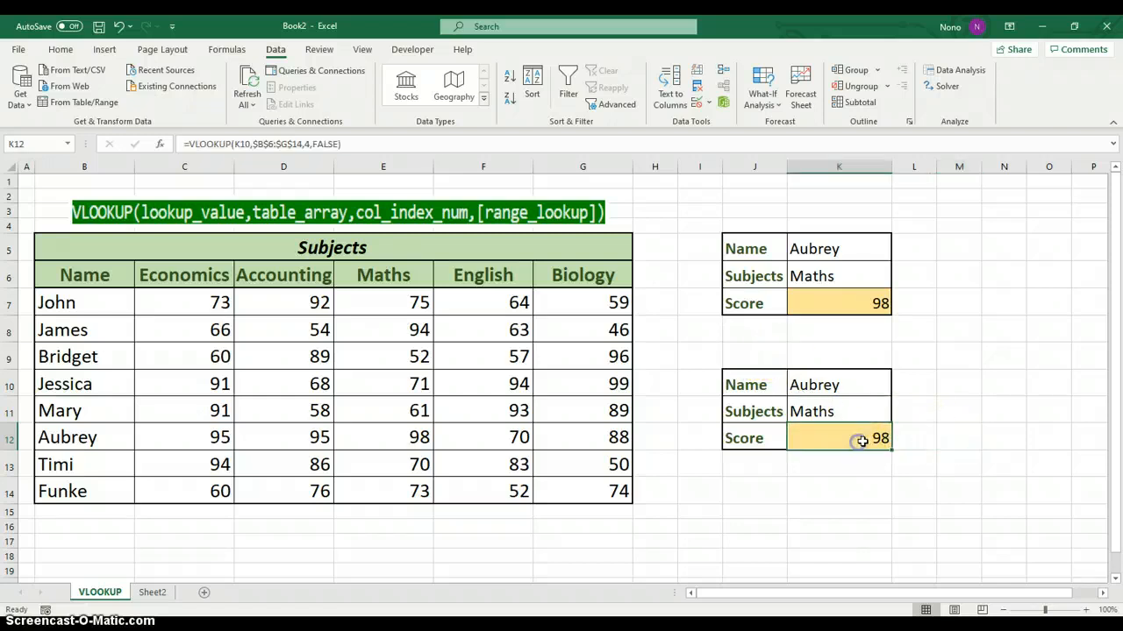
{"action": "double_click", "coordinate": [942, 403]}
{"action": "left_click", "coordinate": [959, 363]}
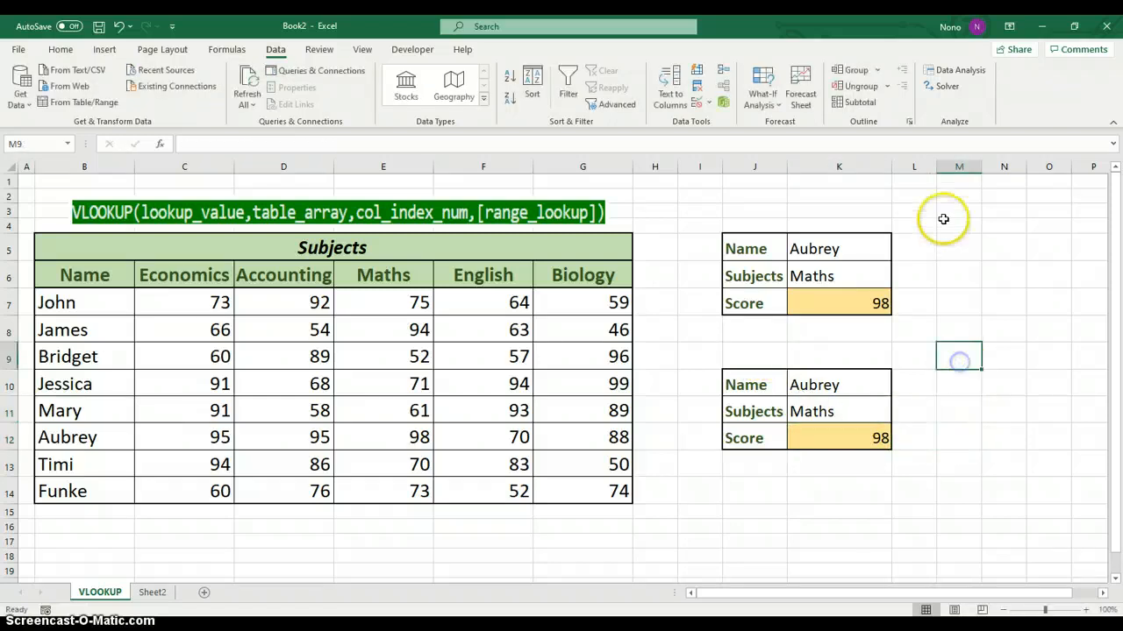
Enter the label Match in cell M3
{"action": "left_click", "coordinate": [951, 211]}
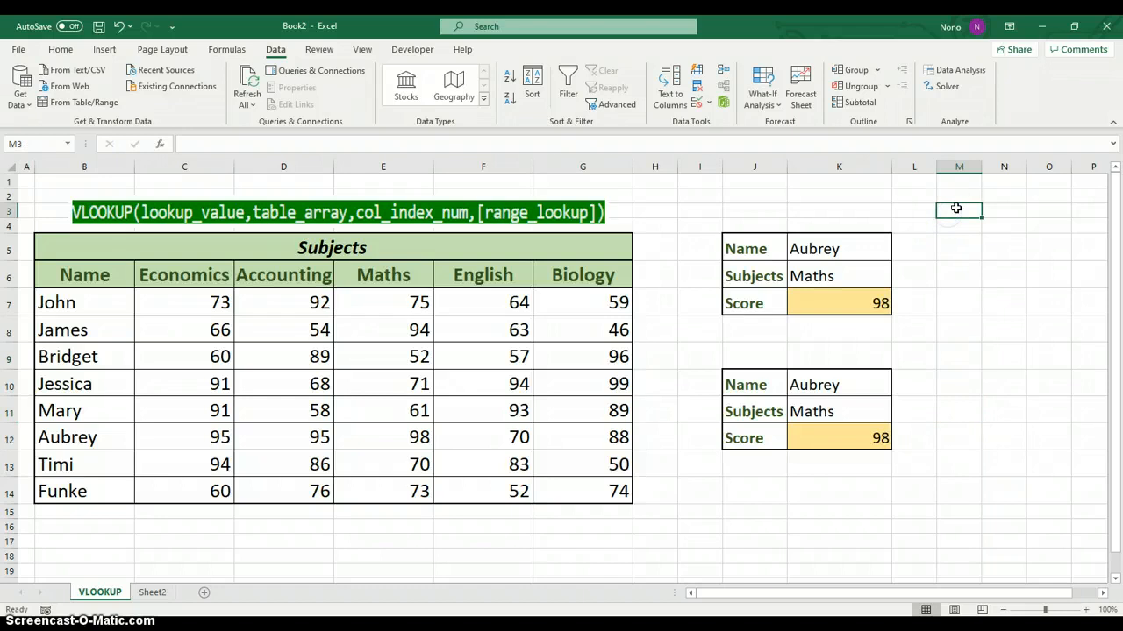
{"action": "type", "text": "Match"}
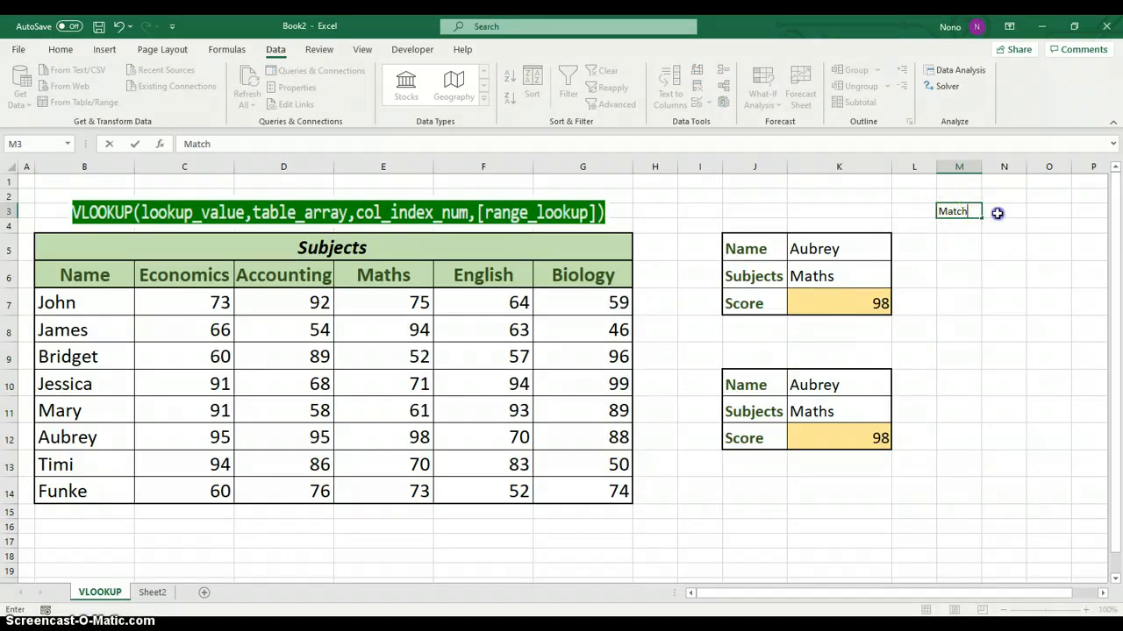
{"action": "left_click", "coordinate": [998, 213]}
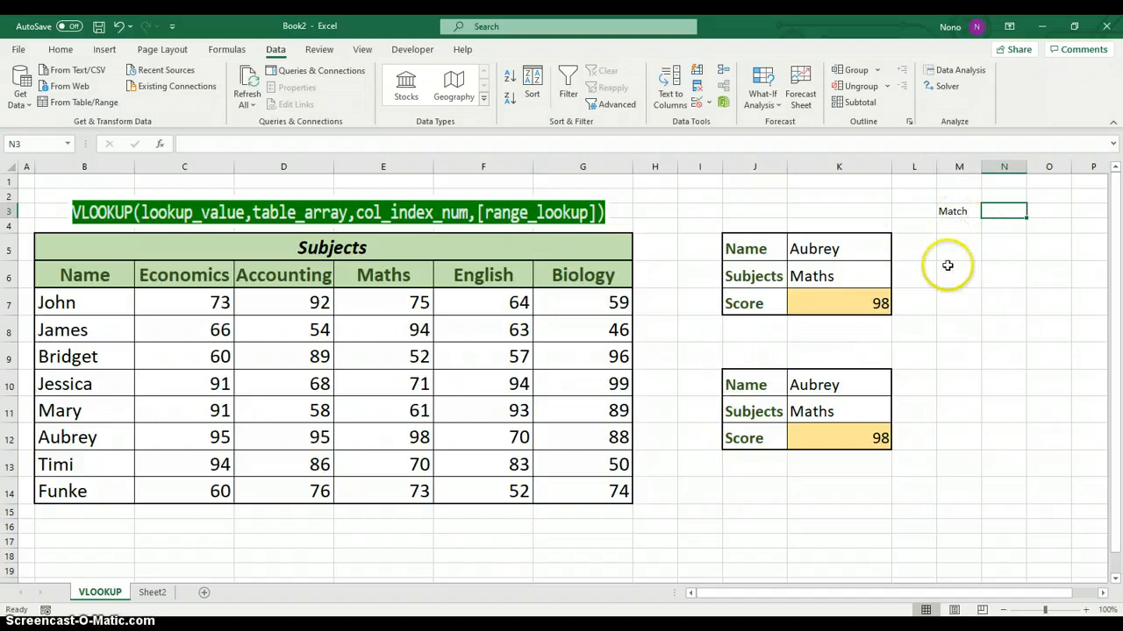
{"action": "left_click", "coordinate": [846, 411]}
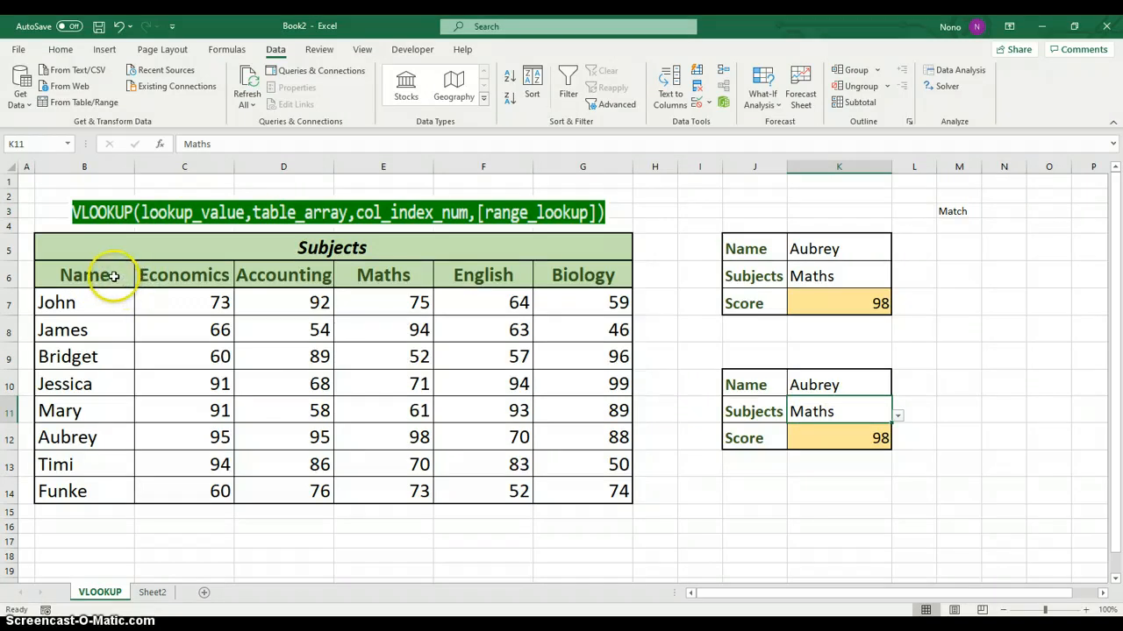
{"action": "left_click_drag", "start_coordinate": [126, 275], "coordinate": [565, 277]}
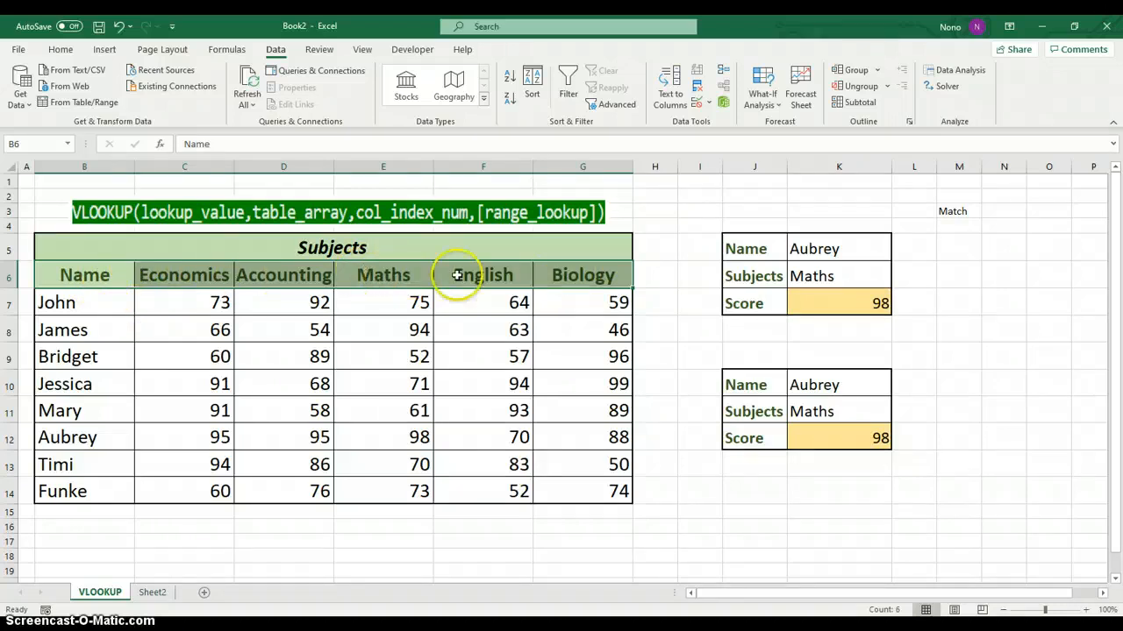
{"action": "left_click", "coordinate": [868, 430]}
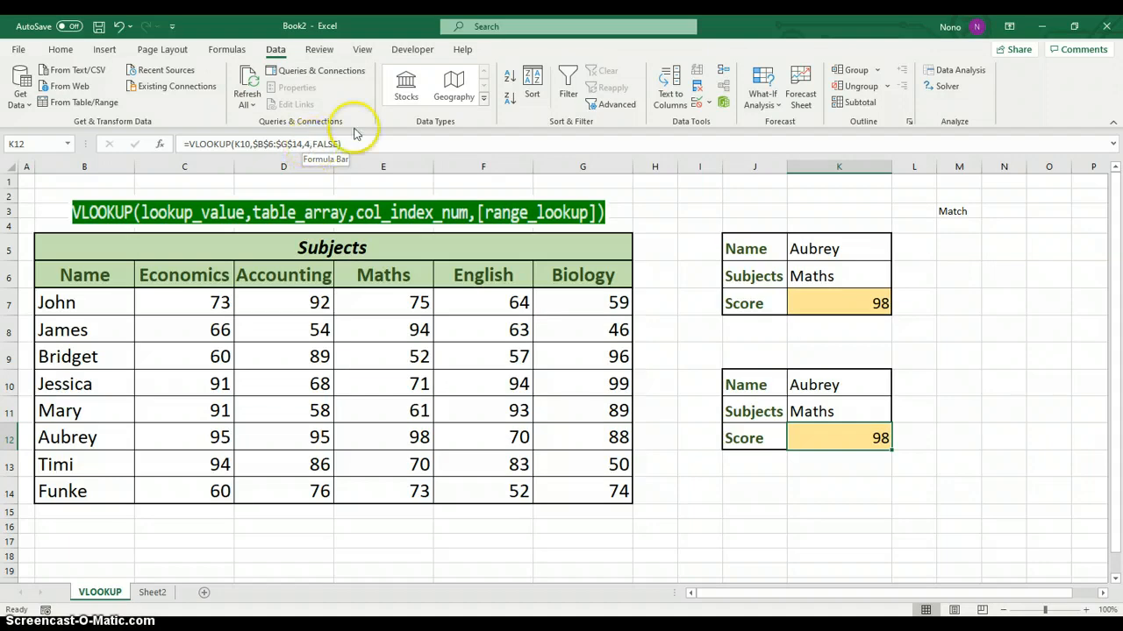
{"action": "left_click", "coordinate": [963, 209]}
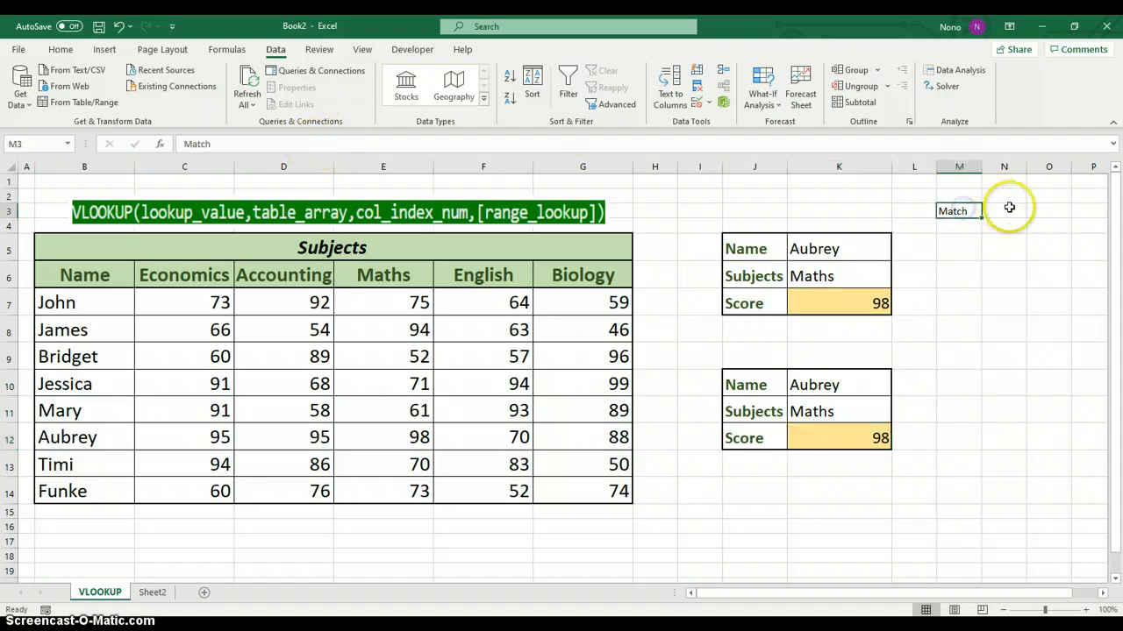
Enter =MATCH(K11,B6:G6,0) in cell N3 to find the chosen subject's column position in the header row
{"action": "left_click", "coordinate": [1010, 208]}
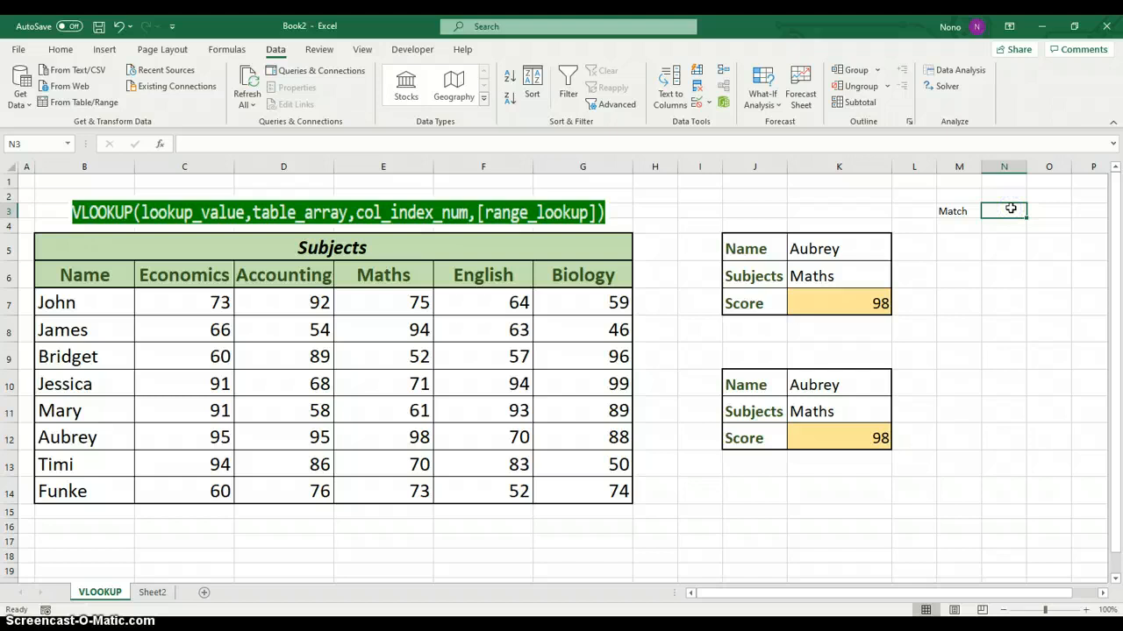
{"action": "type", "text": "="}
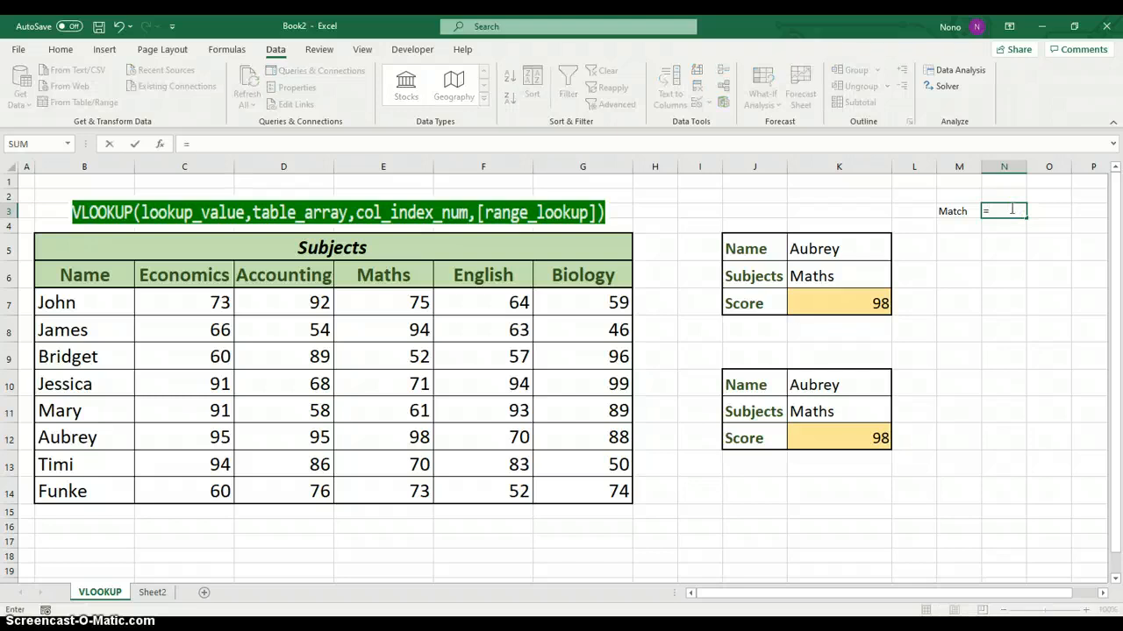
{"action": "type", "text": "match"}
{"action": "key", "text": "Tab"}
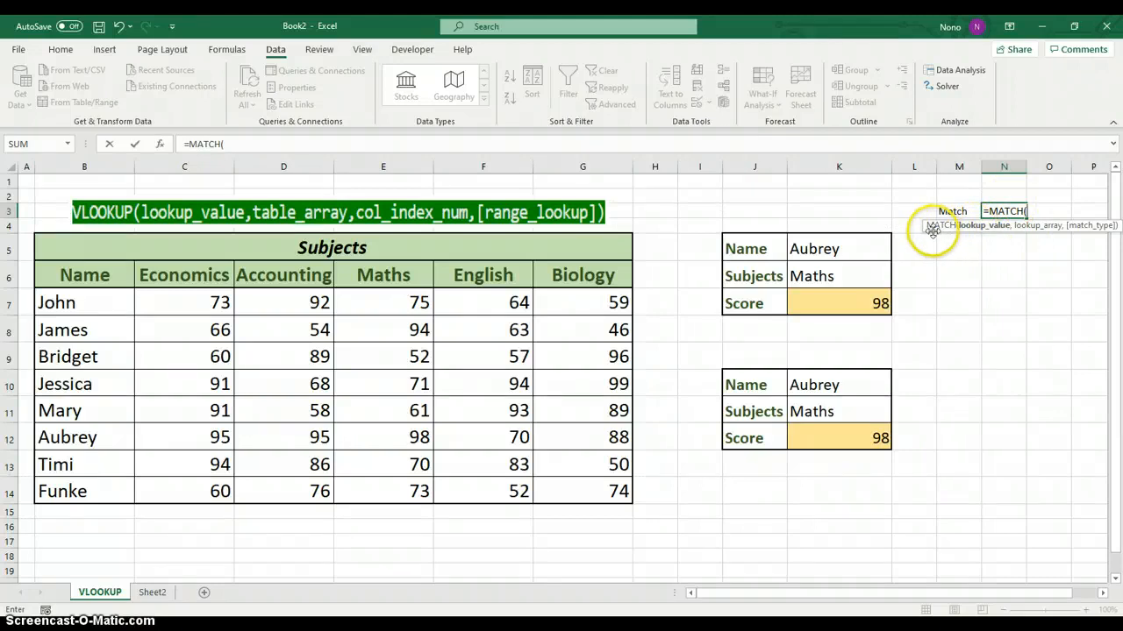
{"action": "left_click_drag", "start_coordinate": [924, 226], "coordinate": [900, 232]}
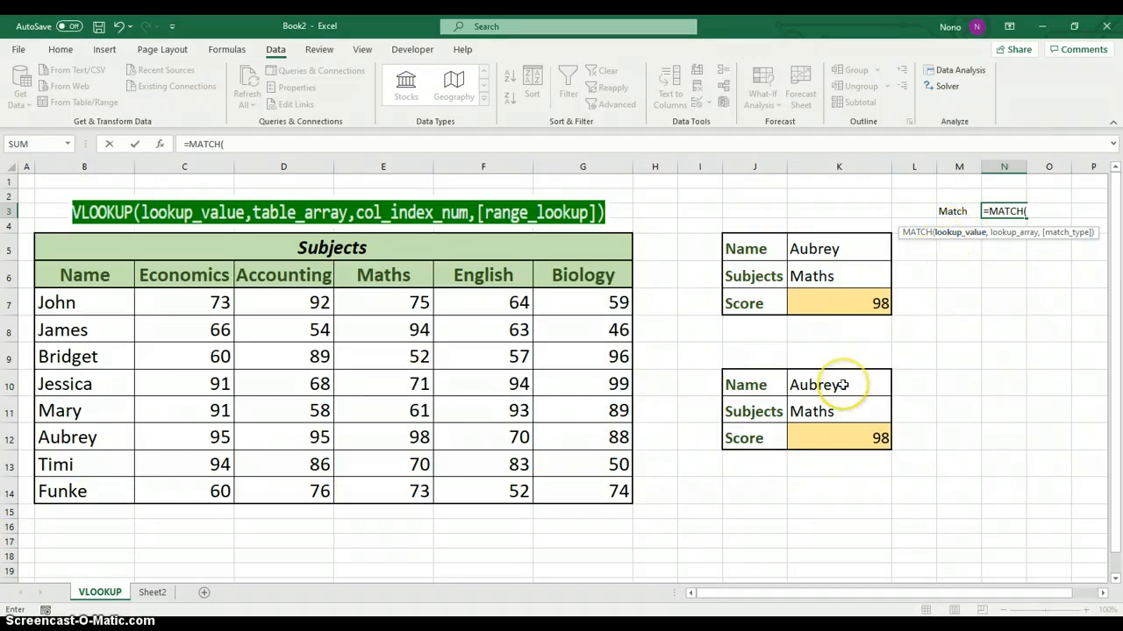
{"action": "left_click", "coordinate": [835, 411]}
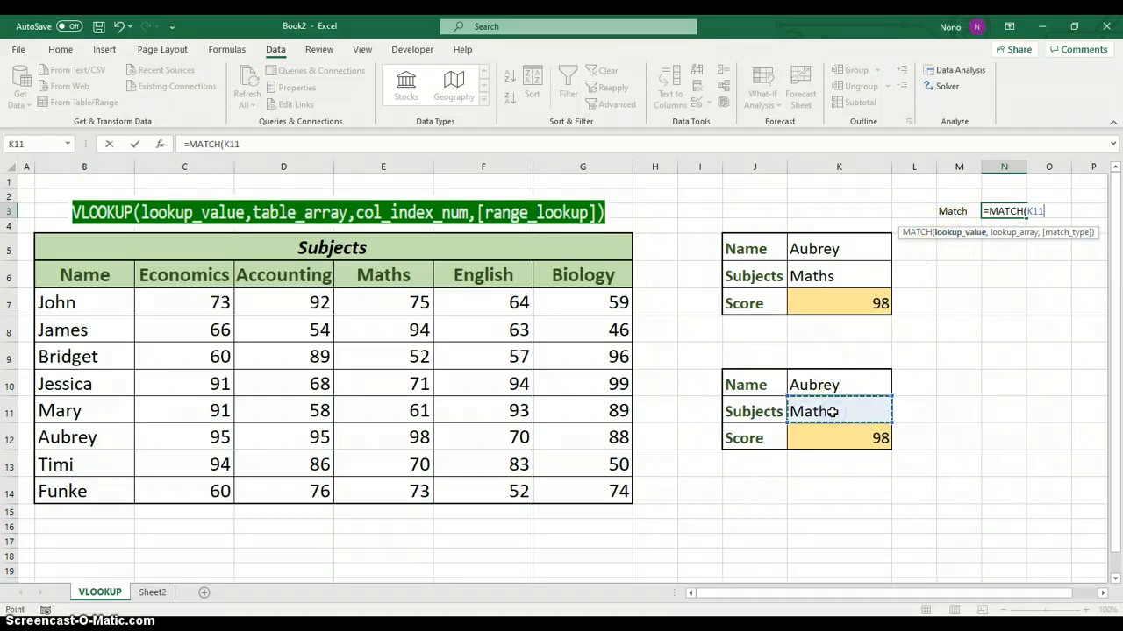
{"action": "type", "text": ","}
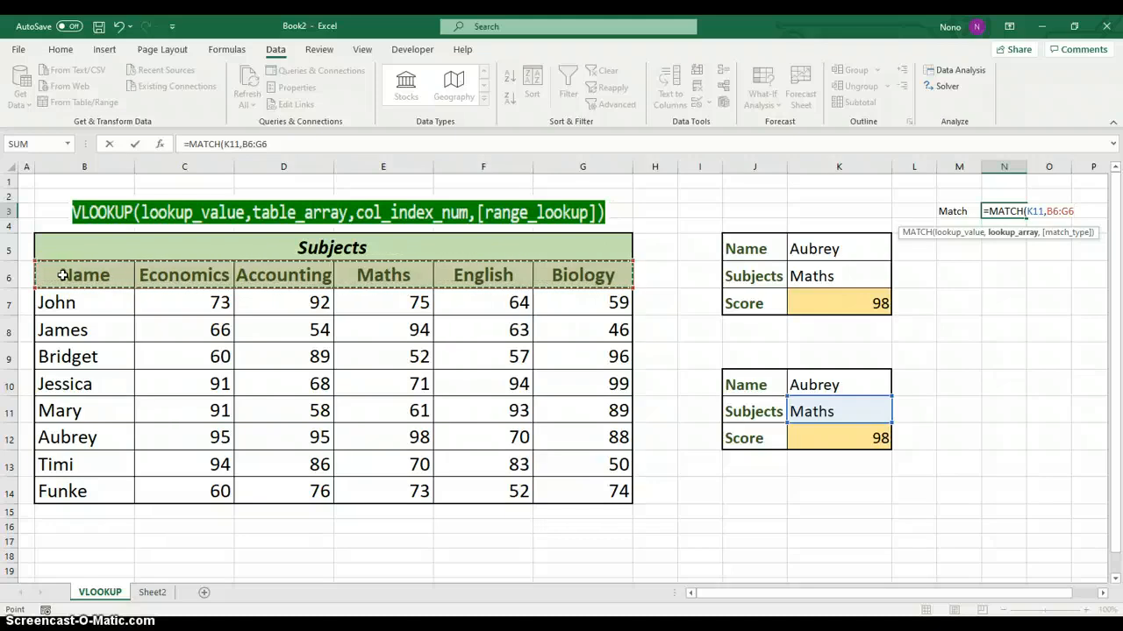
{"action": "type", "text": ","}
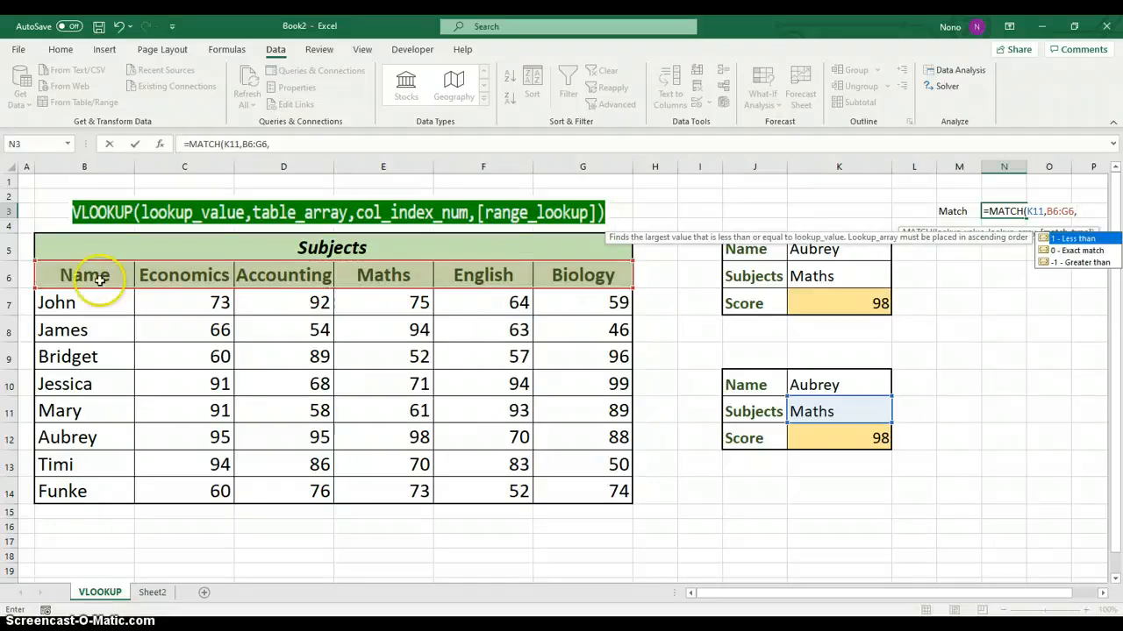
{"action": "double_click", "coordinate": [1066, 251]}
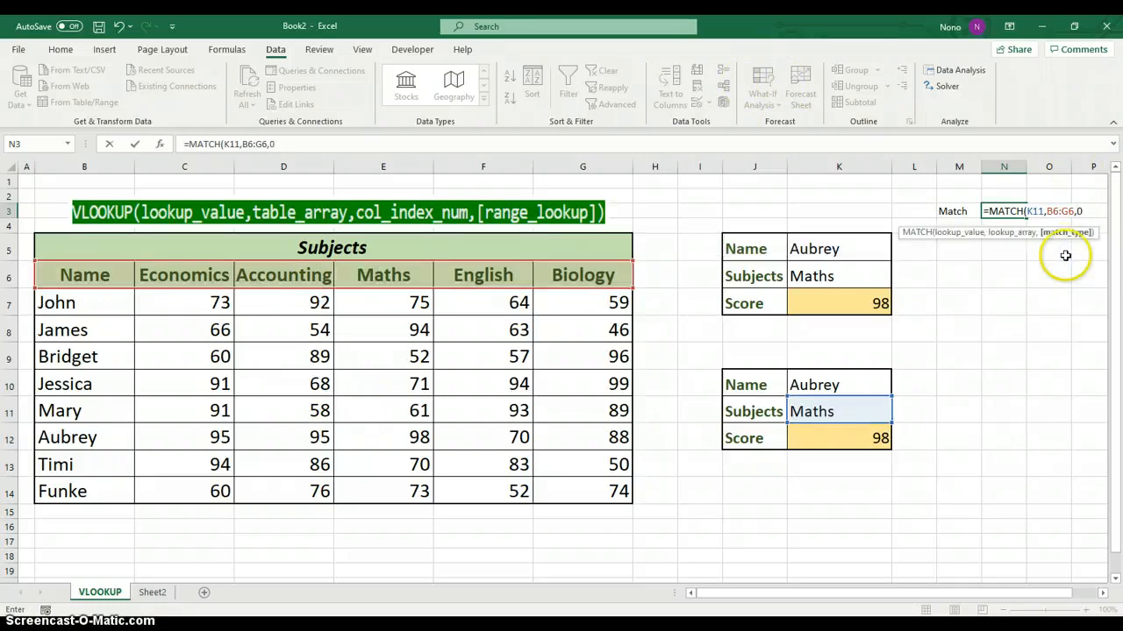
{"action": "type", "text": ")"}
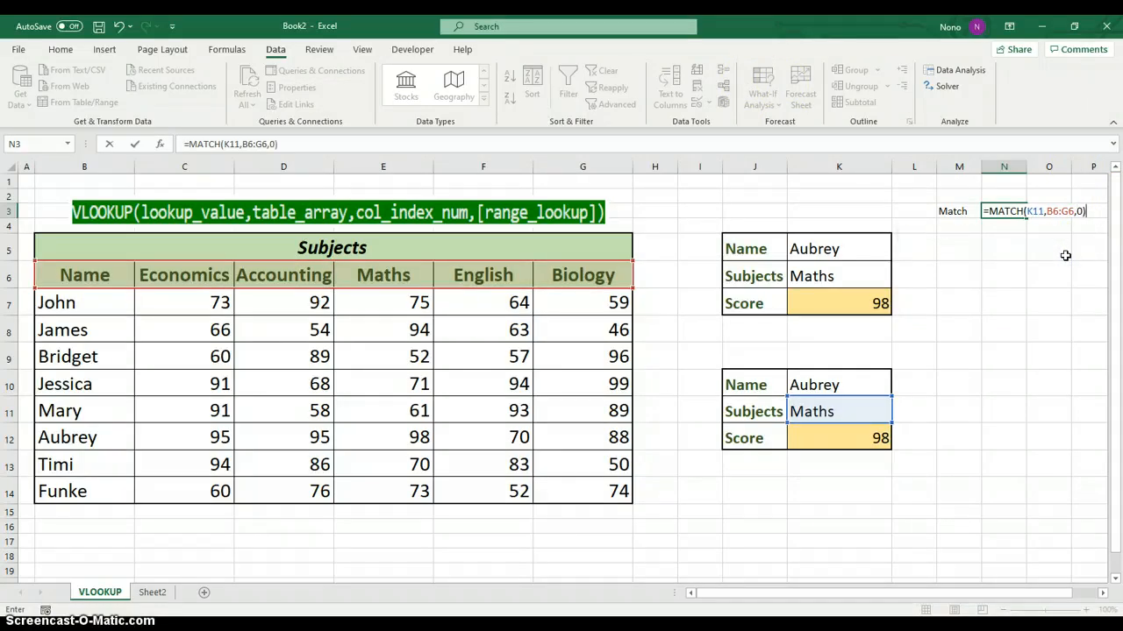
{"action": "key", "text": "Return"}
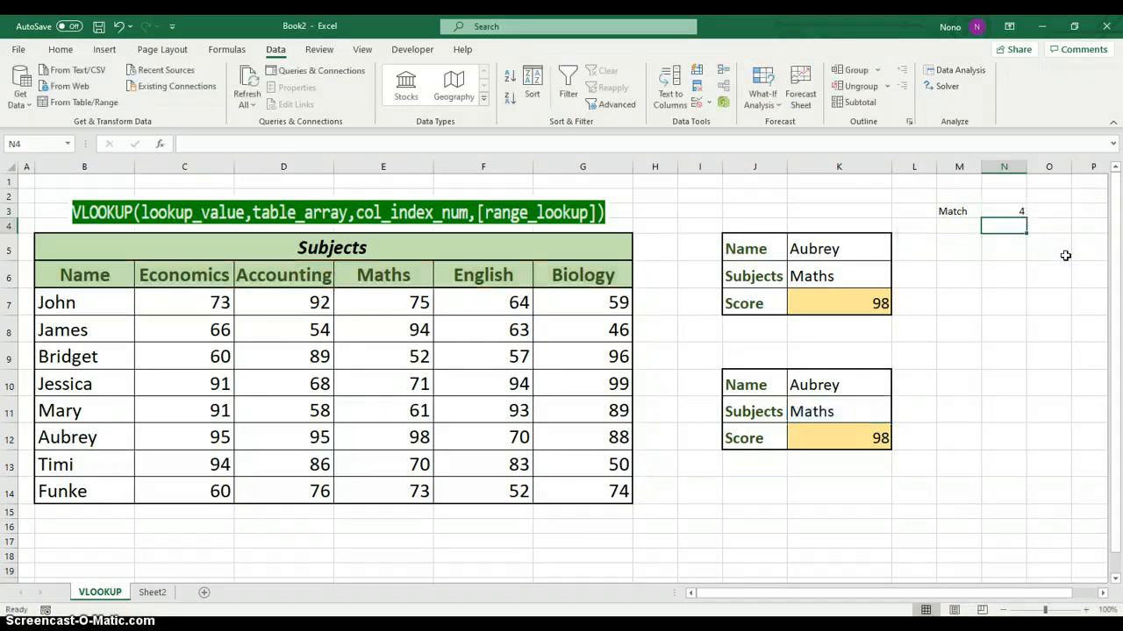
{"action": "left_click", "coordinate": [999, 211]}
{"action": "left_click", "coordinate": [1001, 209]}
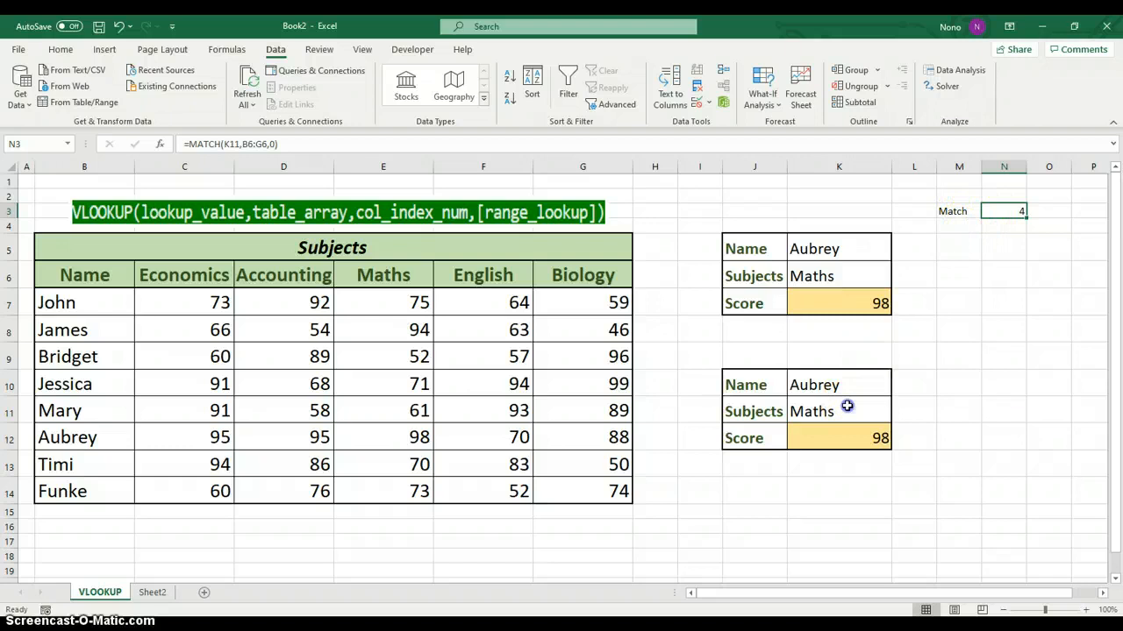
Try Economics and English as the subject in K11 to test the MATCH formula in N3, and return the subject to Maths
{"action": "left_click", "coordinate": [809, 408]}
{"action": "left_click", "coordinate": [898, 416]}
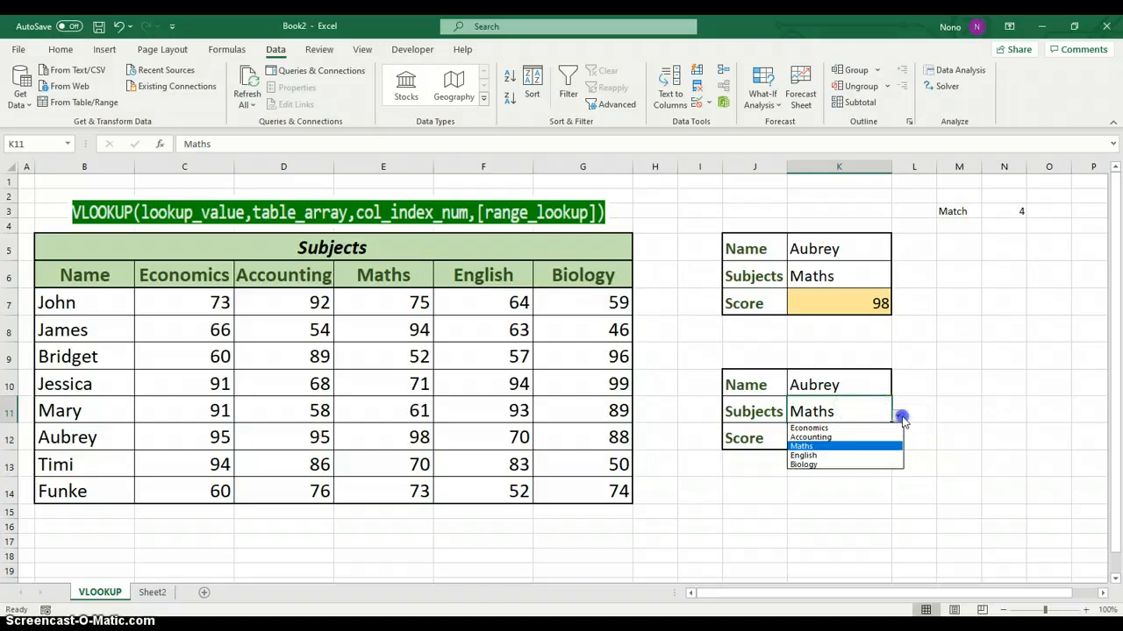
{"action": "left_click", "coordinate": [856, 424]}
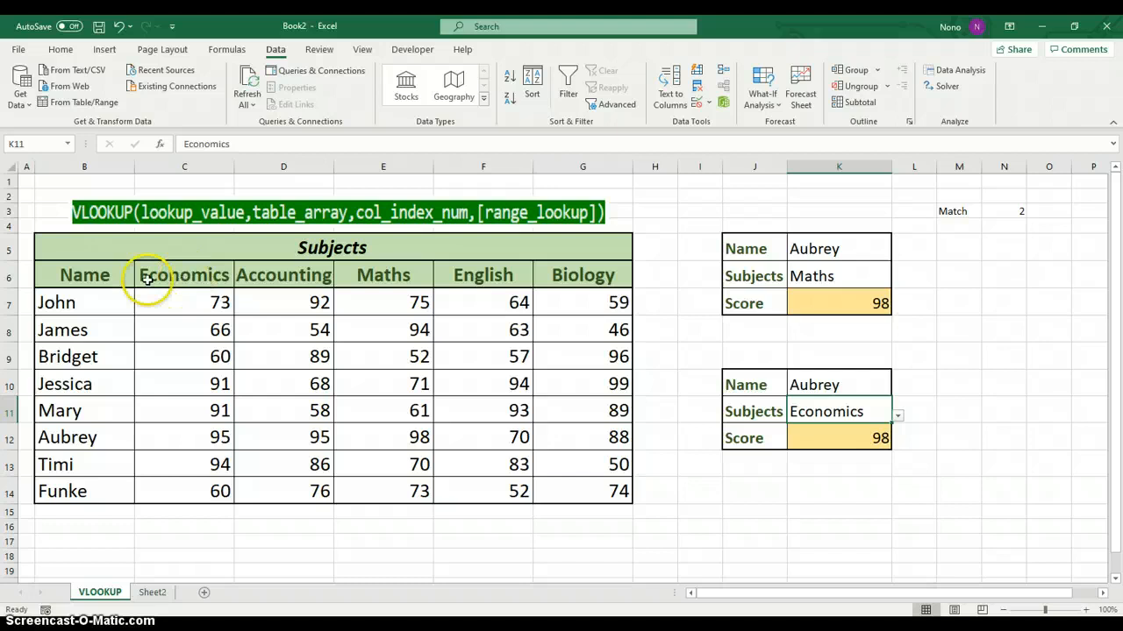
{"action": "left_click", "coordinate": [898, 416]}
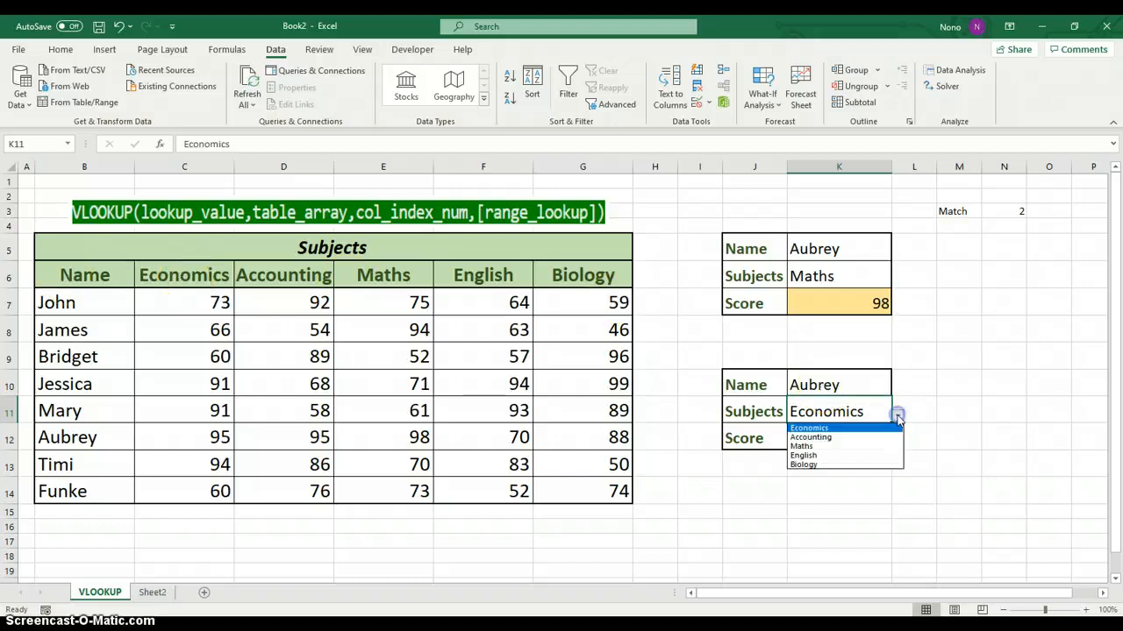
{"action": "left_click", "coordinate": [824, 457]}
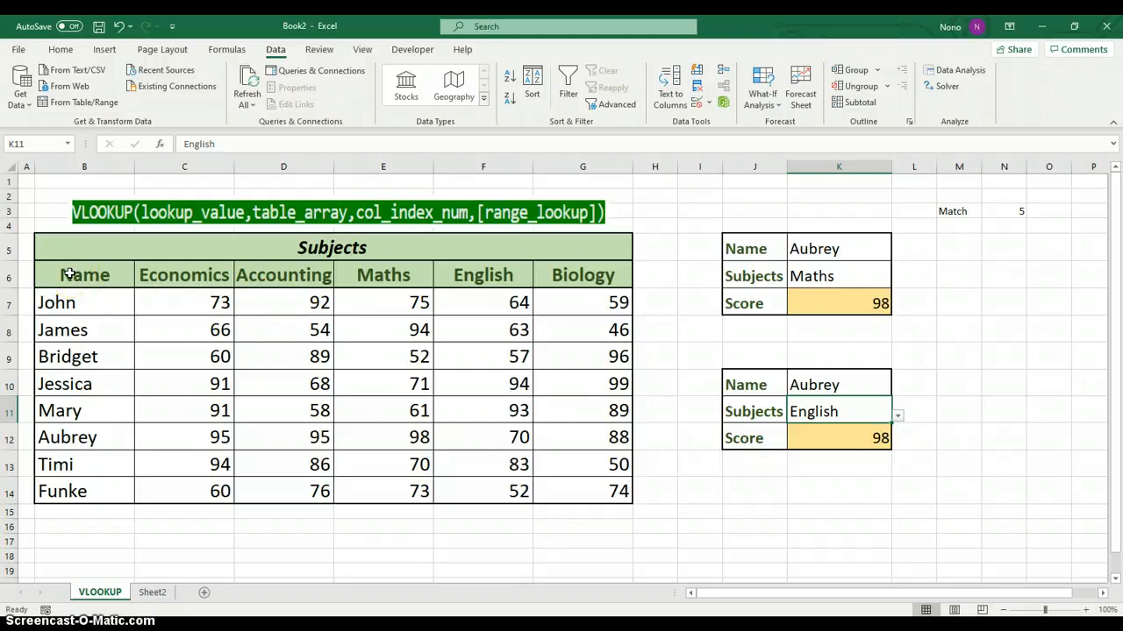
{"action": "left_click", "coordinate": [898, 416]}
{"action": "left_click", "coordinate": [823, 445]}
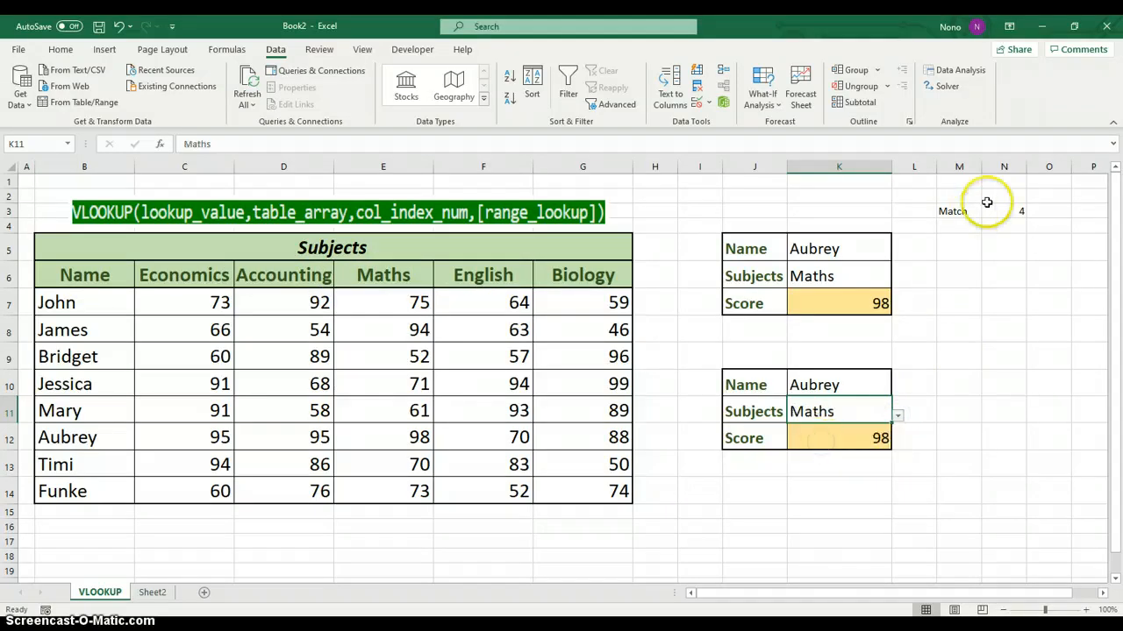
Remove the column index 4 and the FALSE argument from the end of the VLOOKUP formula in K12
{"action": "left_click", "coordinate": [839, 434]}
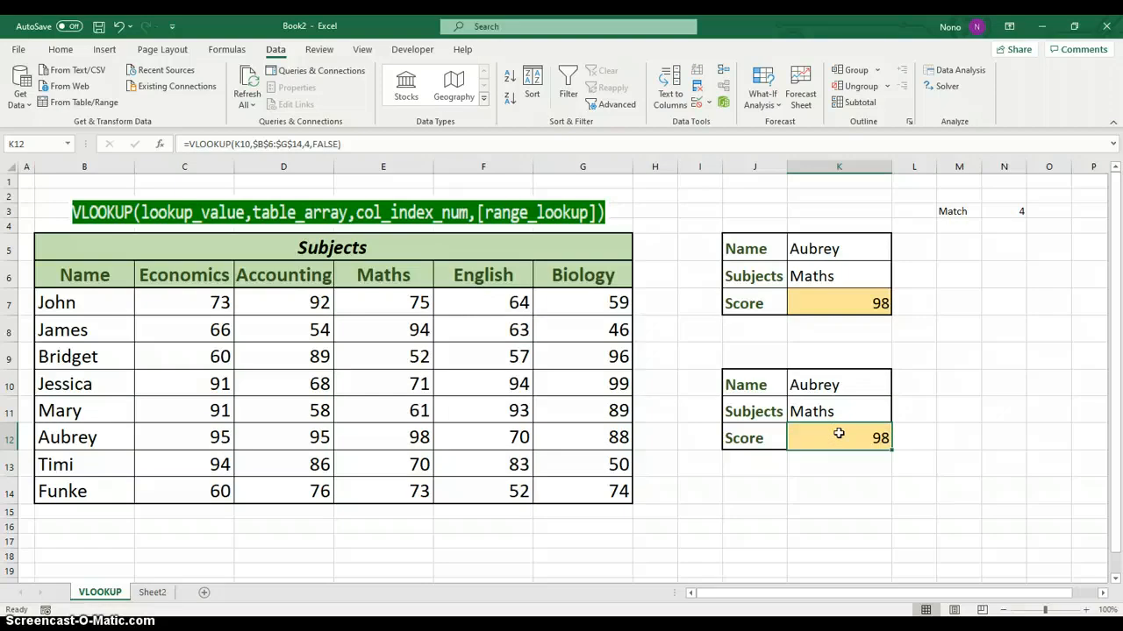
{"action": "double_click", "coordinate": [839, 433]}
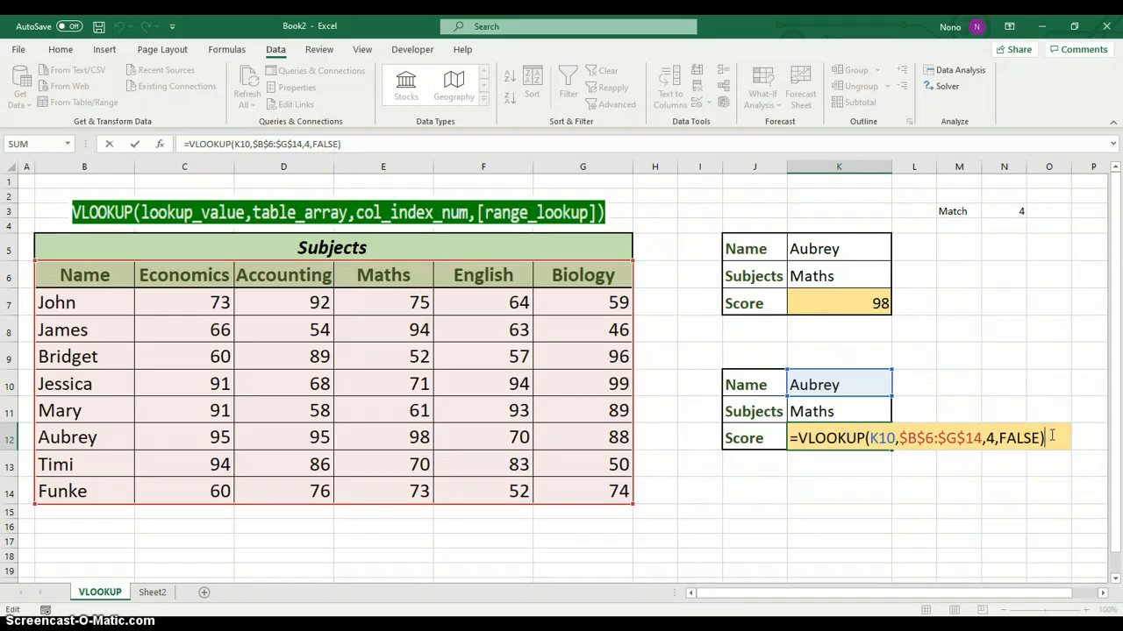
{"action": "key", "text": "BackSpace"}
{"action": "key", "text": "BackSpace"}
{"action": "key", "text": "BackSpace"}
{"action": "key", "text": "BackSpace"}
{"action": "key", "text": "BackSpace"}
{"action": "key", "text": "BackSpace"}
{"action": "key", "text": "BackSpace"}
{"action": "key", "text": "BackSpace"}
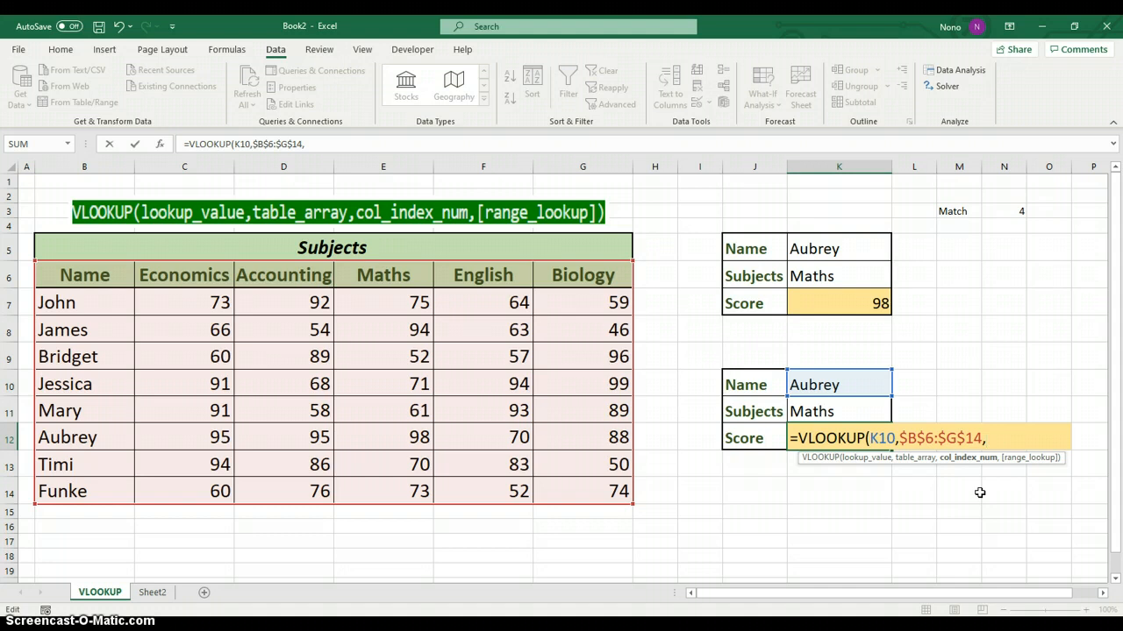
Nest MATCH(K11,$B$6:$G$6,0) as the column index argument of the VLOOKUP formula in K12
{"action": "type", "text": "match"}
{"action": "key", "text": "Tab"}
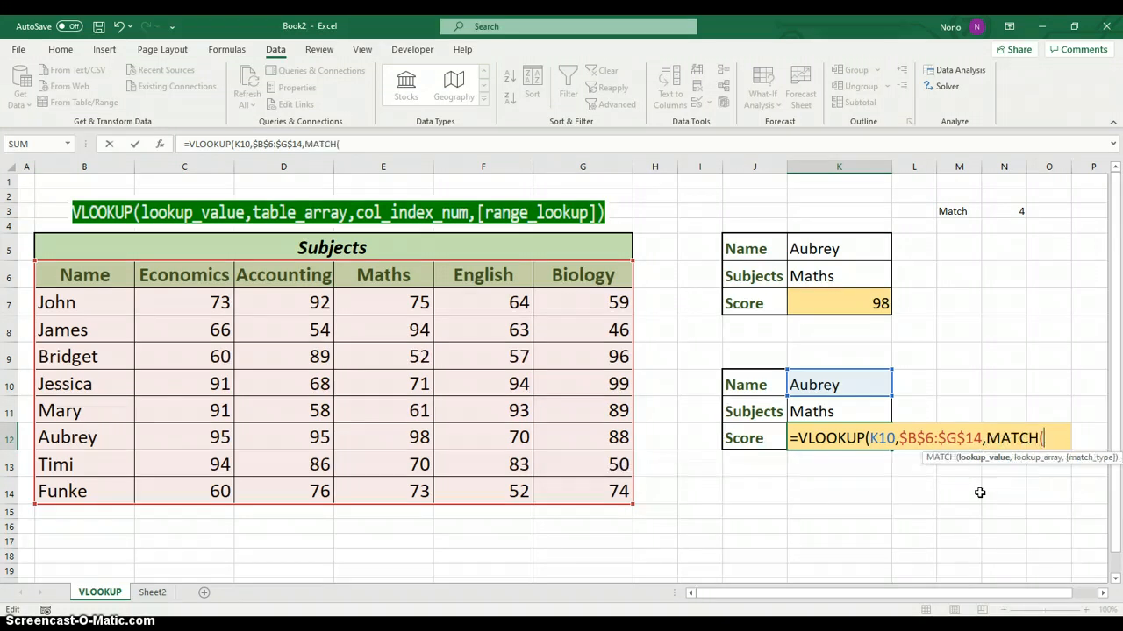
{"action": "left_click", "coordinate": [832, 409]}
{"action": "type", "text": ","}
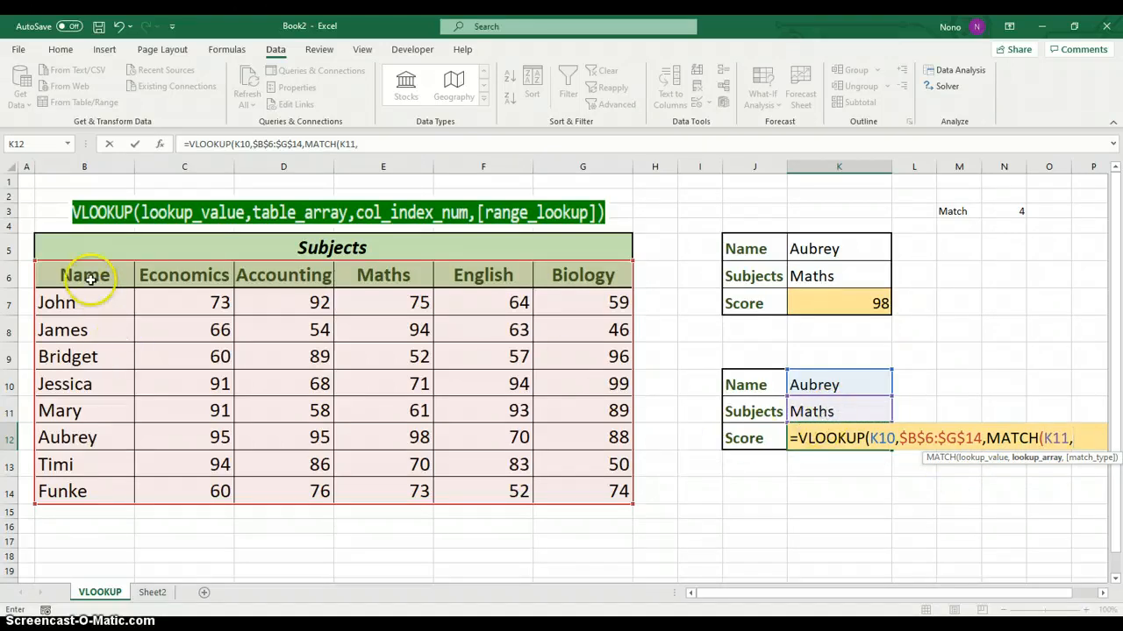
{"action": "left_click_drag", "start_coordinate": [87, 274], "coordinate": [539, 270]}
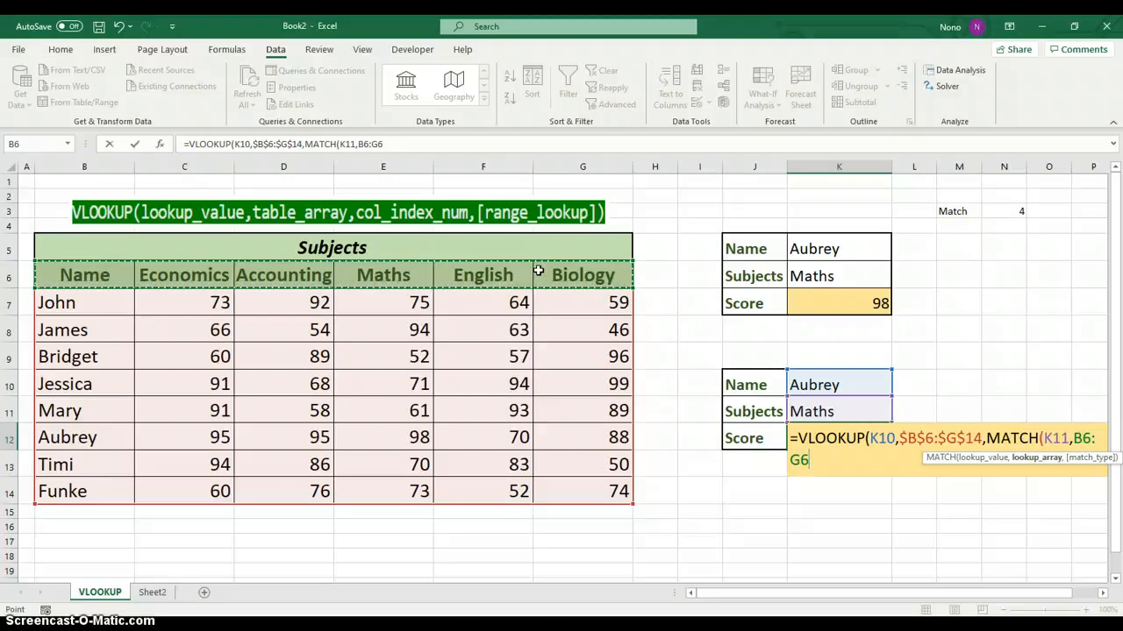
{"action": "key", "text": "F4"}
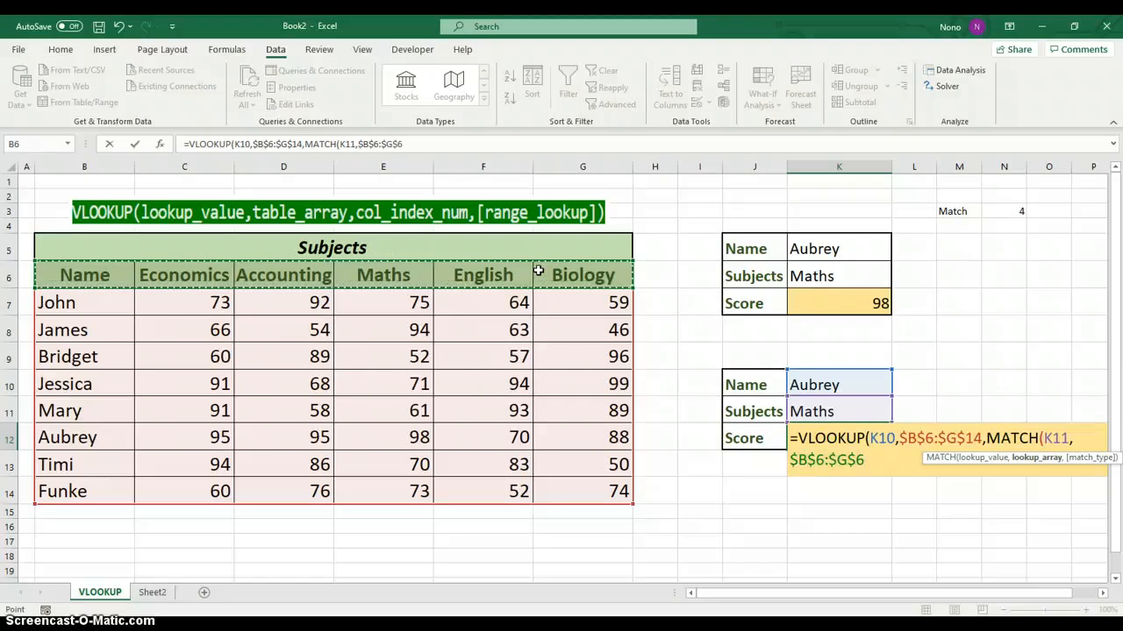
{"action": "type", "text": ",0"}
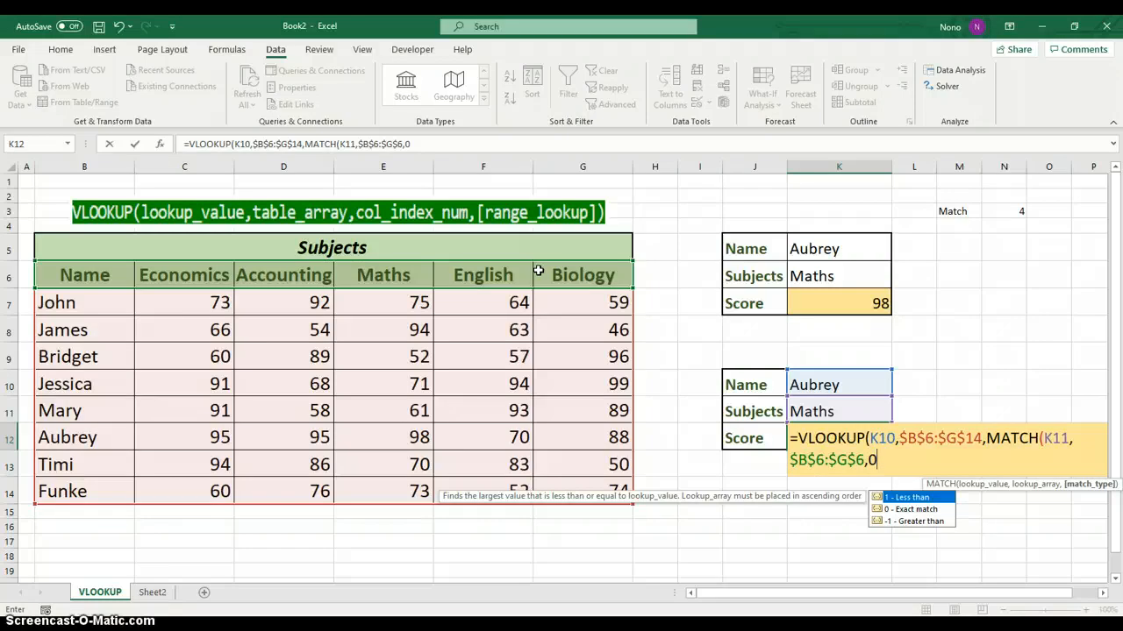
{"action": "type", "text": "),"}
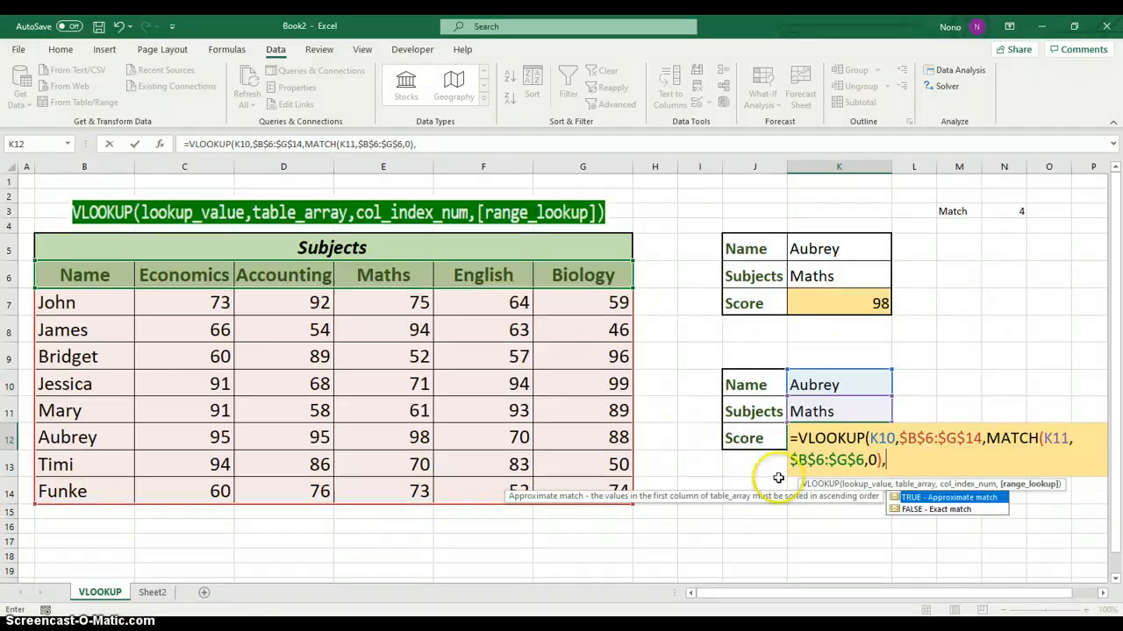
Complete the K12 VLOOKUP formula with FALSE for an exact match and enter it
{"action": "double_click", "coordinate": [932, 510]}
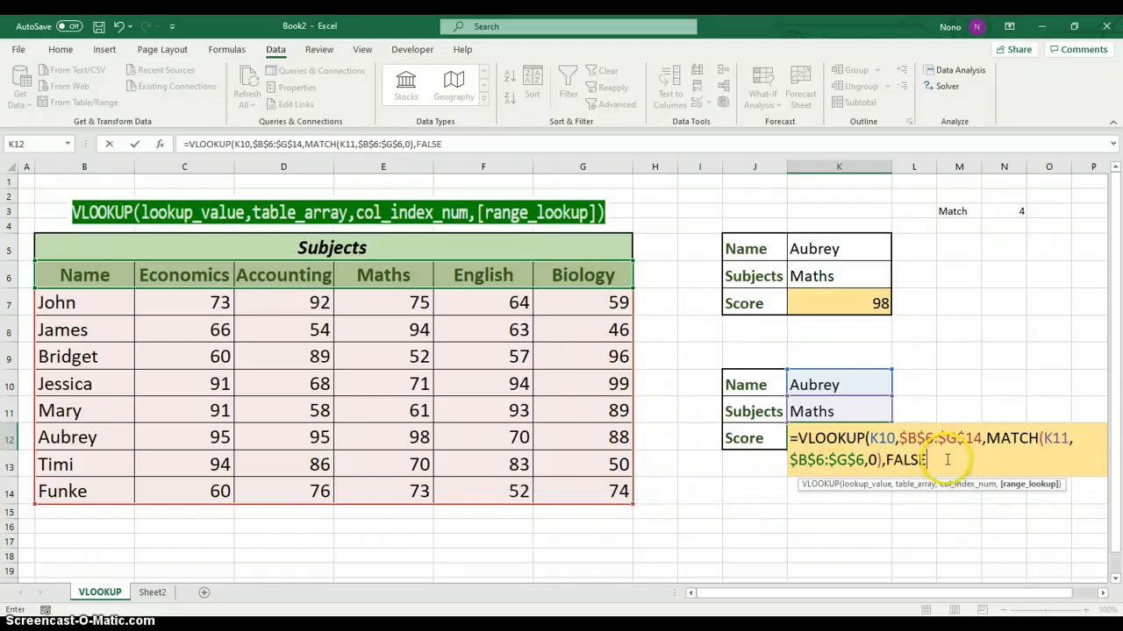
{"action": "type", "text": ")"}
{"action": "key", "text": "Return"}
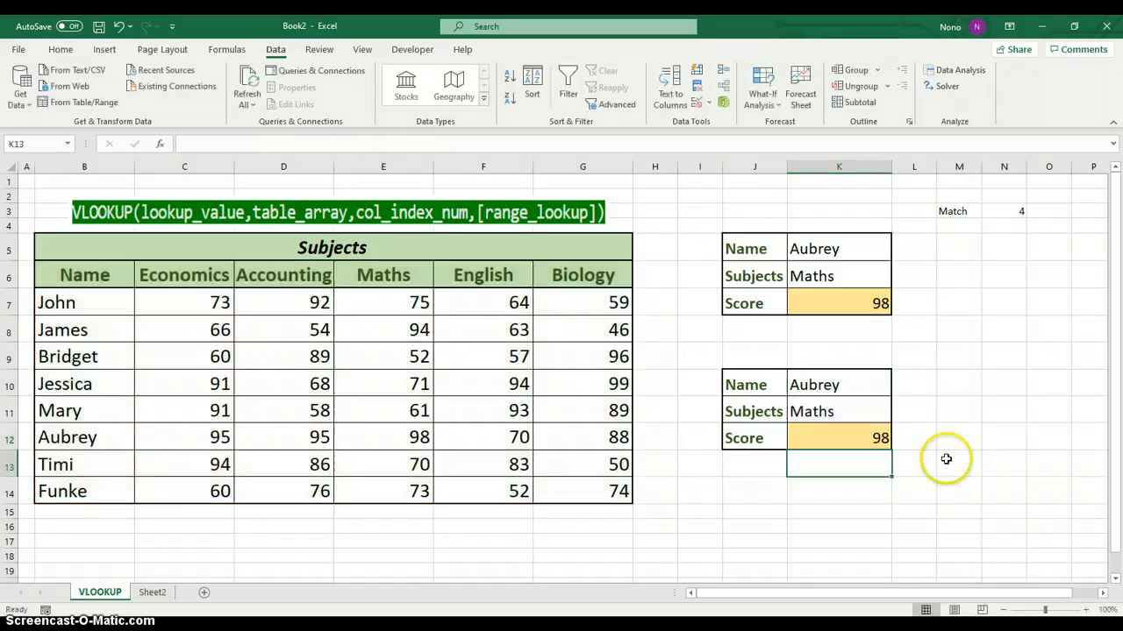
Test the K12 score formula by choosing the first student in the K10 name list and English as the subject in K11
{"action": "left_click", "coordinate": [846, 439]}
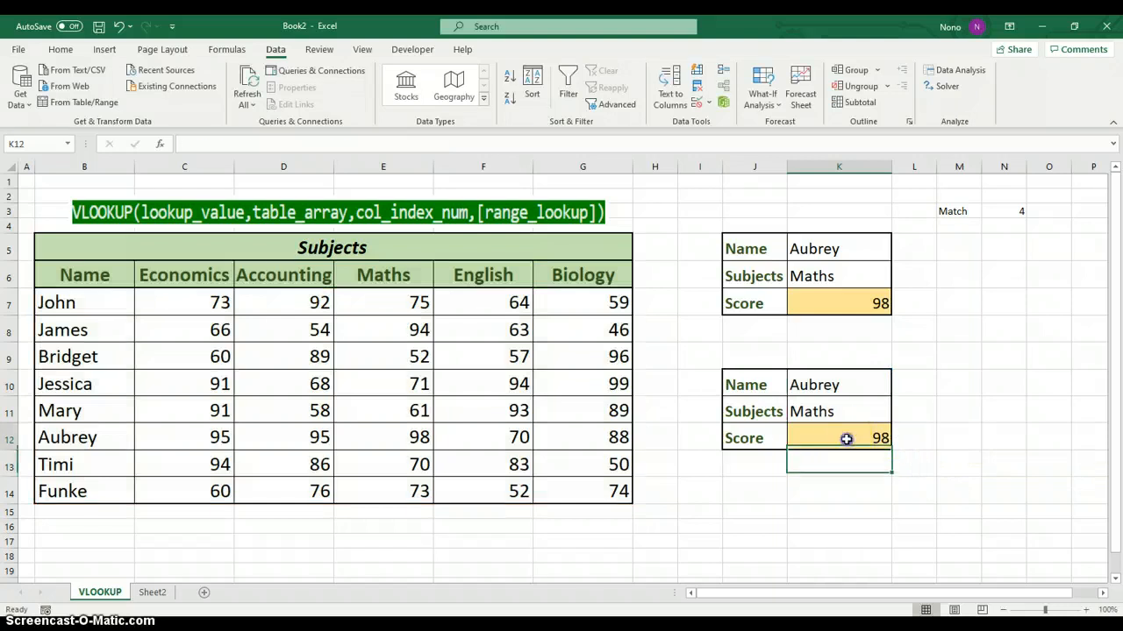
{"action": "left_click", "coordinate": [847, 392]}
{"action": "left_click", "coordinate": [897, 388]}
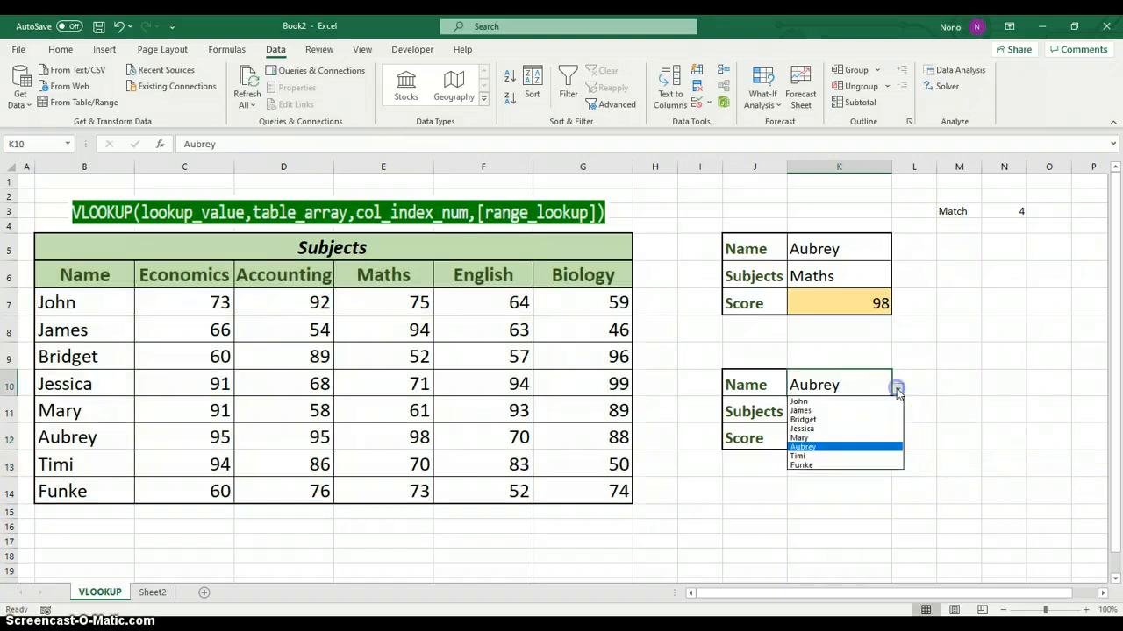
{"action": "left_click", "coordinate": [840, 401]}
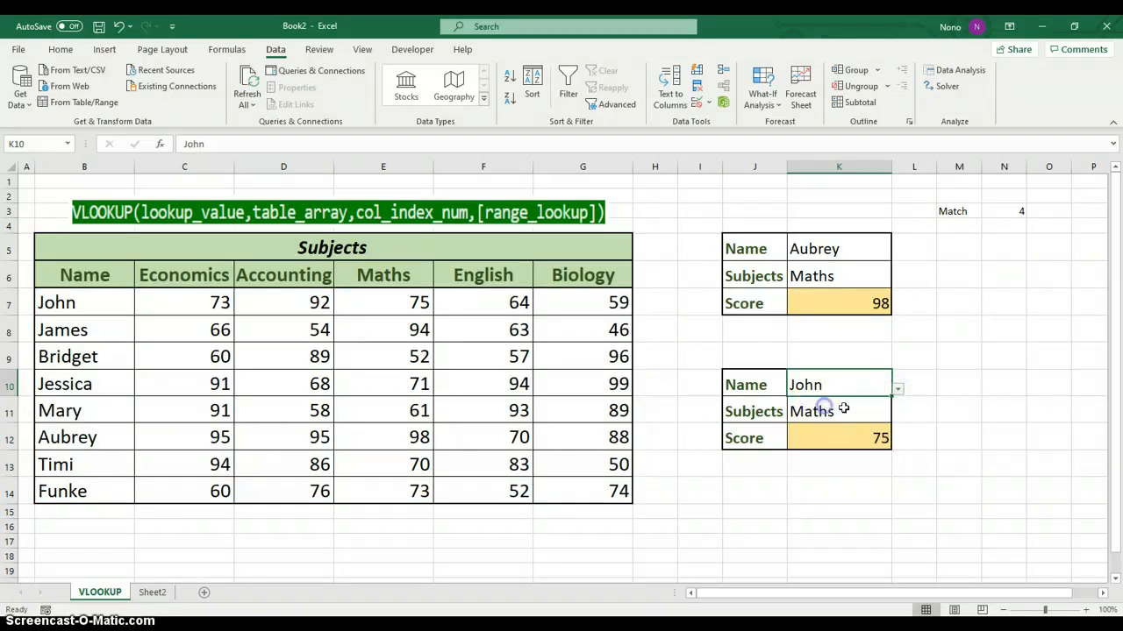
{"action": "left_click", "coordinate": [843, 409]}
{"action": "left_click", "coordinate": [897, 415]}
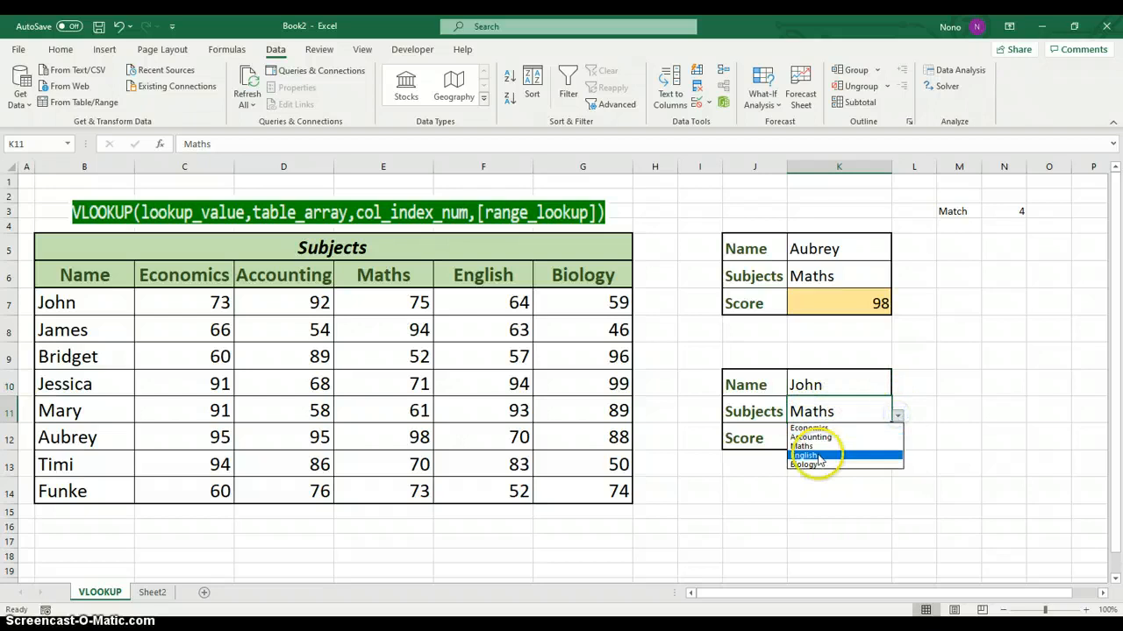
{"action": "left_click", "coordinate": [807, 456]}
{"action": "left_click", "coordinate": [833, 433]}
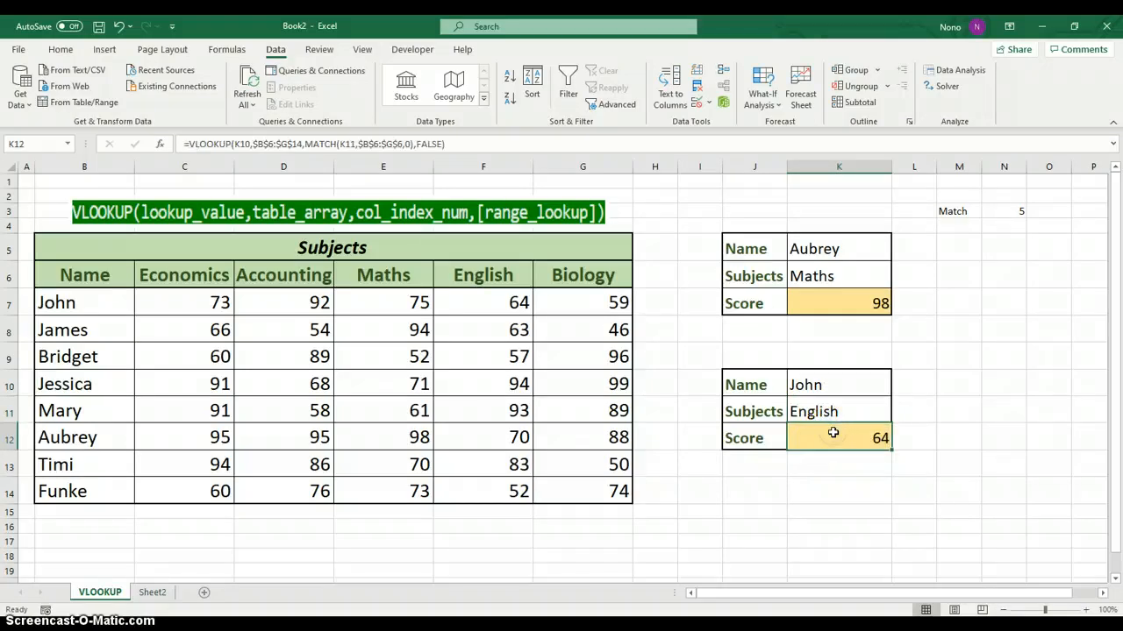